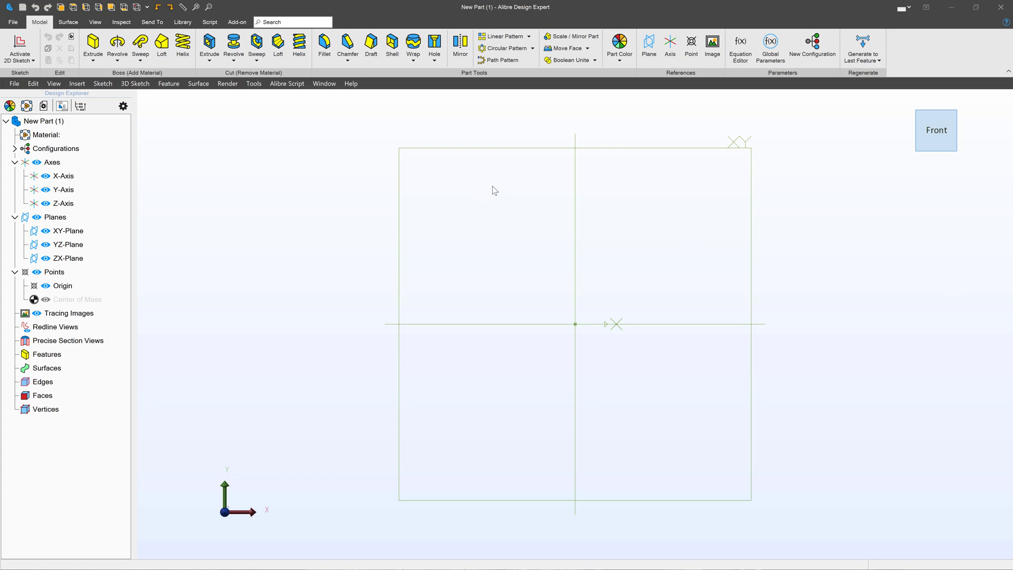
Step: Select the XY-Plane in the Design Explorer as the plane for the profile sketch
left_click(671, 149)
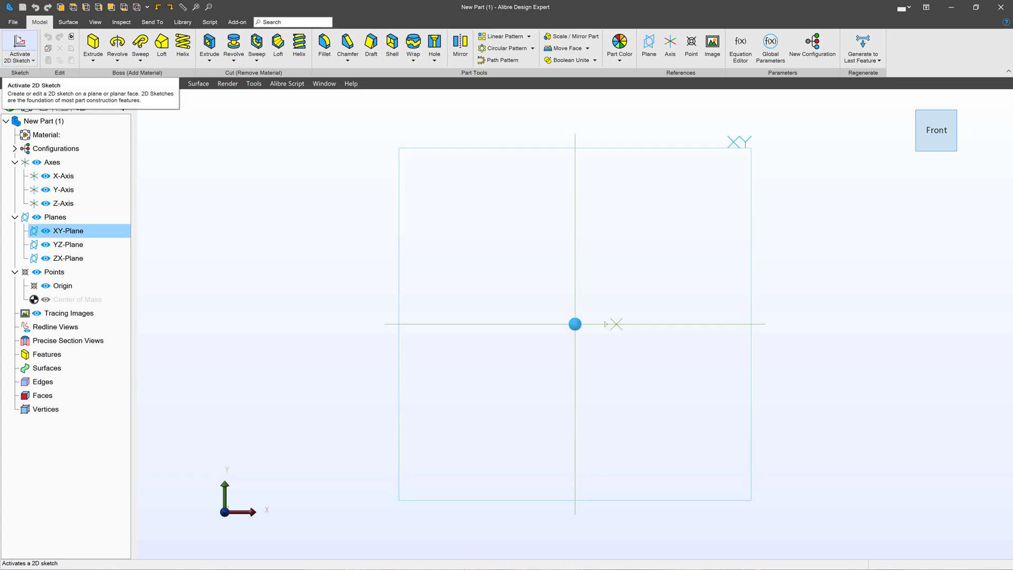
Step: Start an XY-Plane sketch and draw four connected lines forming an open L below-right of the origin
left_click(19, 46)
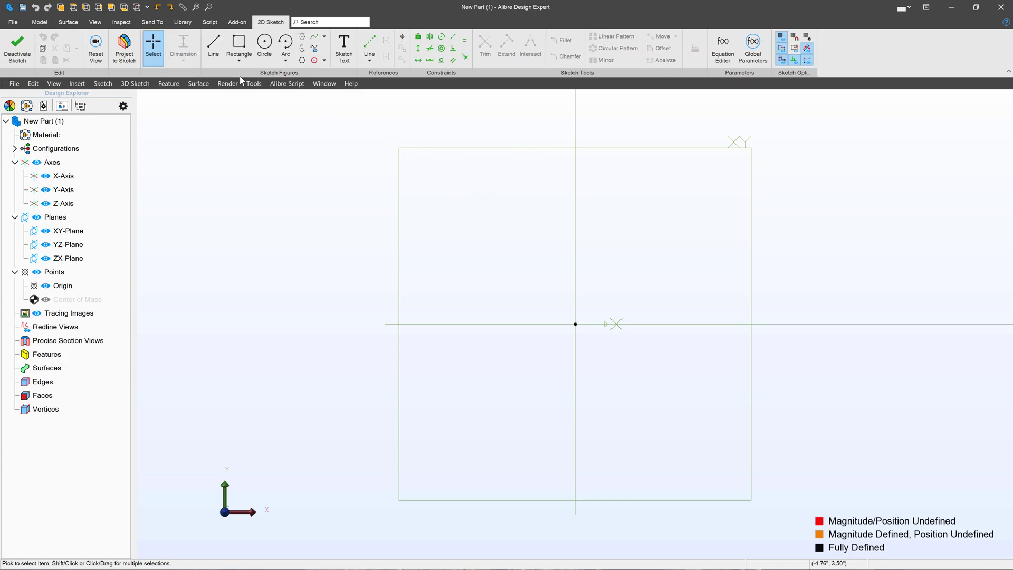
left_click(210, 48)
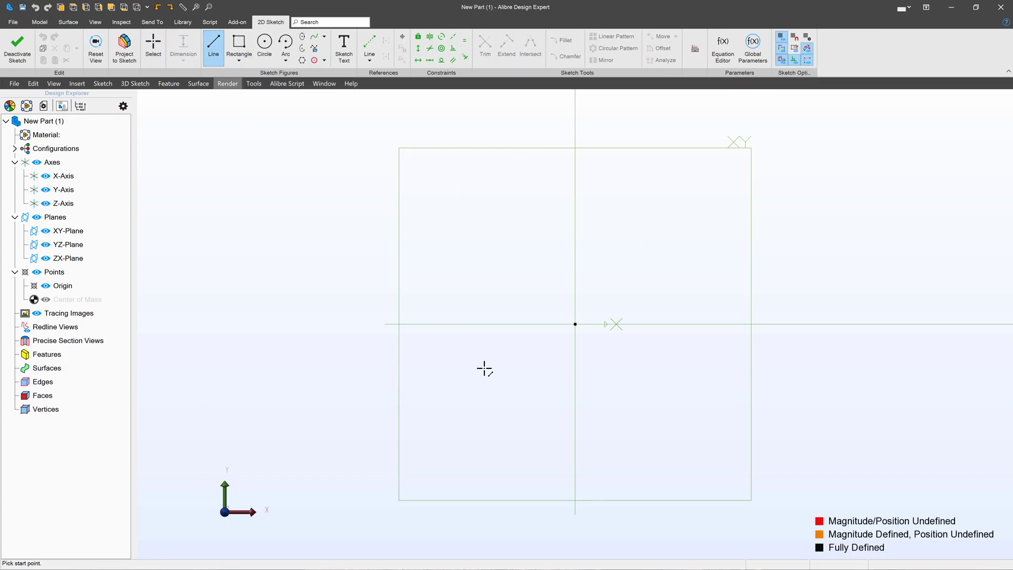
left_click(574, 425)
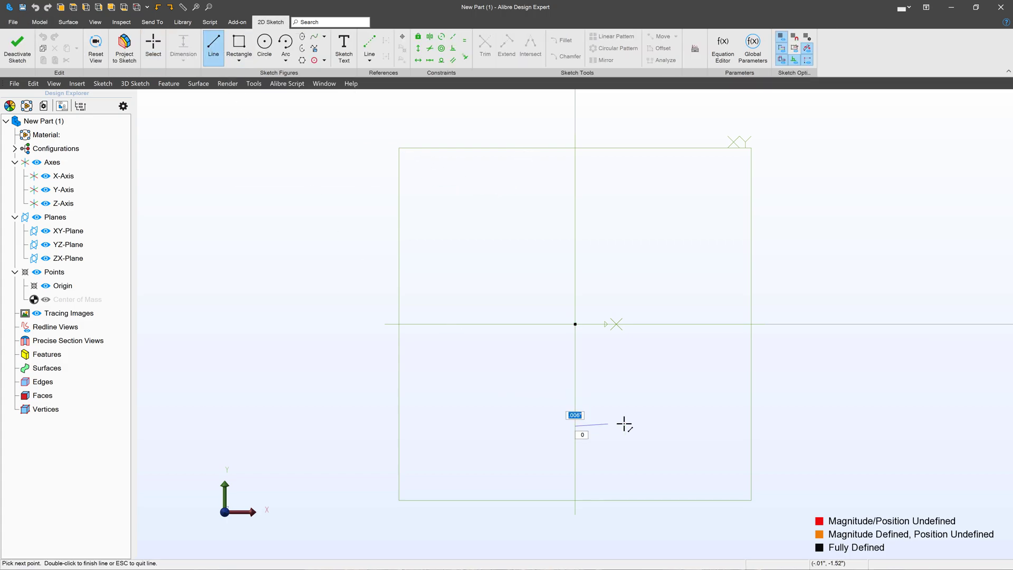
left_click(703, 426)
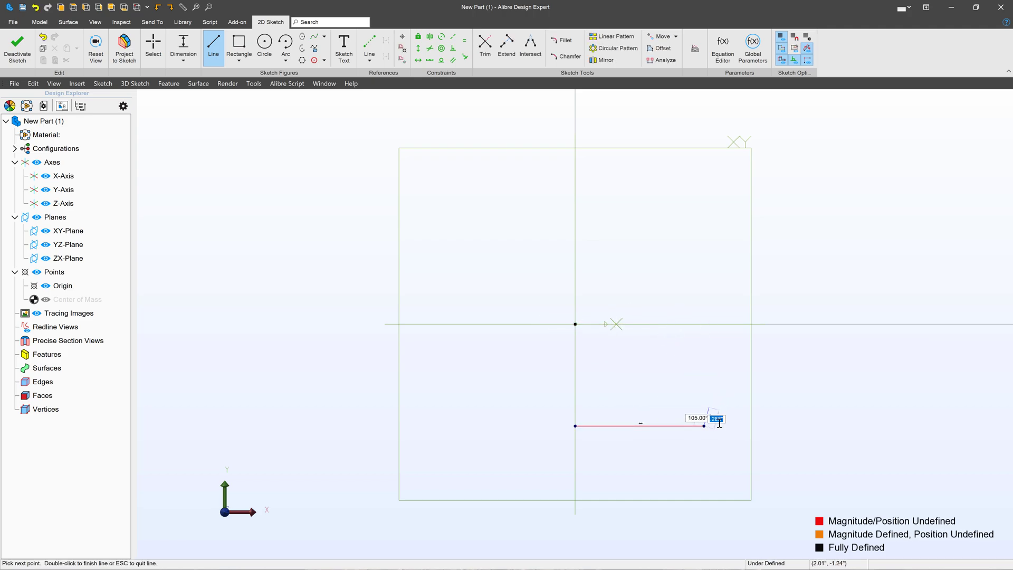
left_click(704, 405)
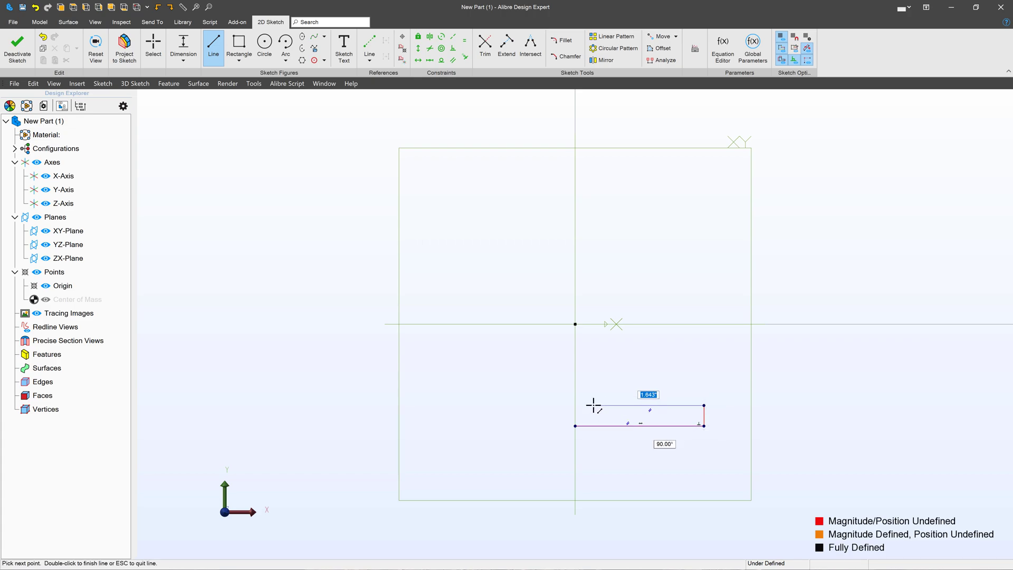
left_click(594, 405)
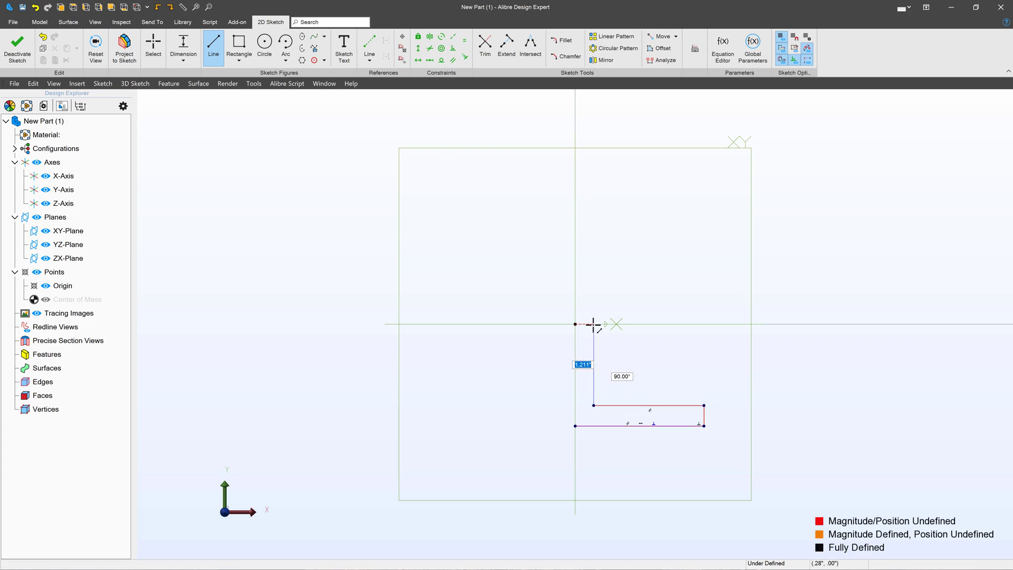
left_click(594, 323)
key("Escape")
key("Escape")
scroll(610, 400, "up", 5)
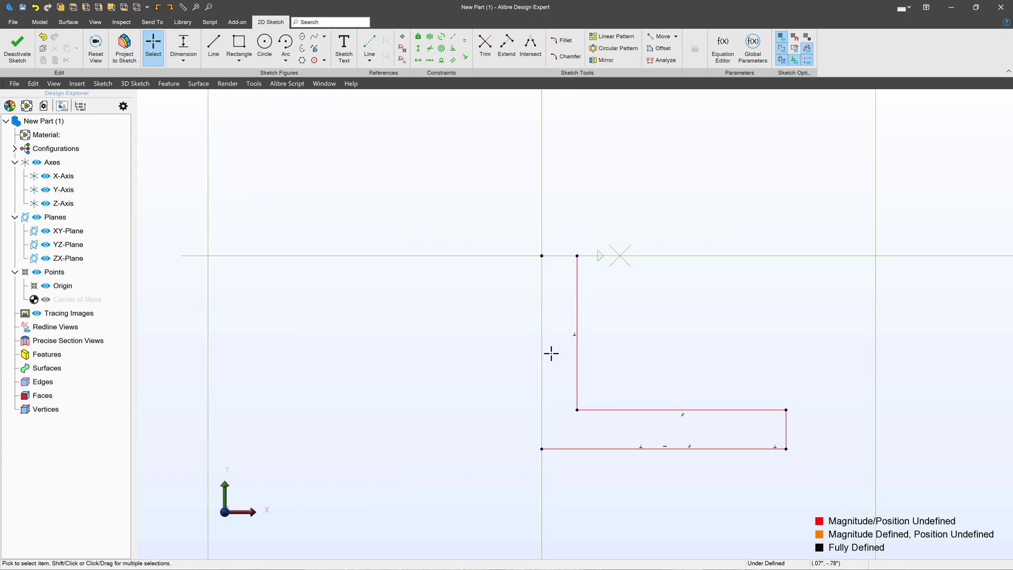
Step: Add a 9.000" vertical dimension from the origin to the outline's bottom-left corner
left_click(185, 42)
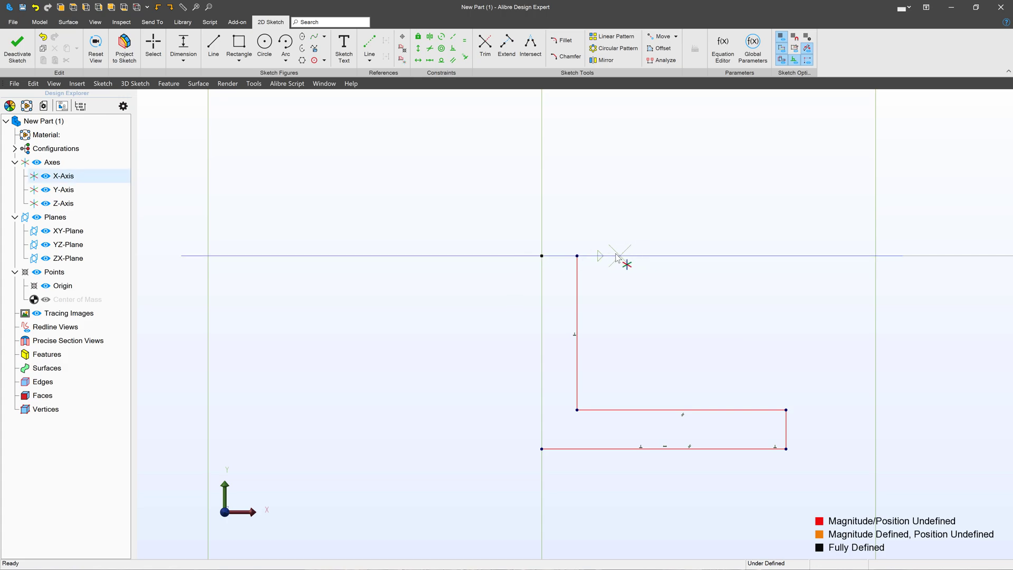
left_click(539, 255)
left_click(541, 448)
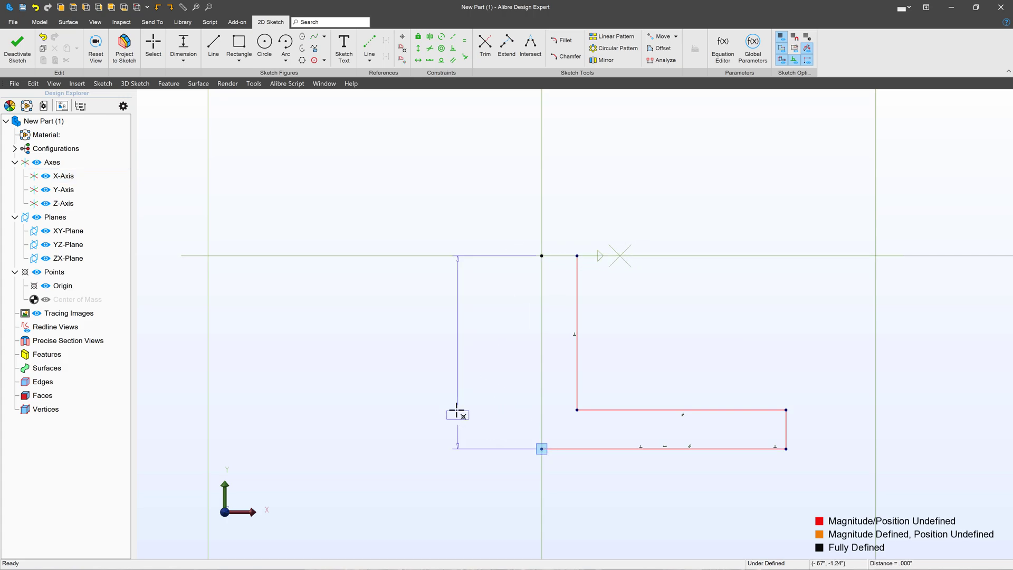
left_click(481, 354)
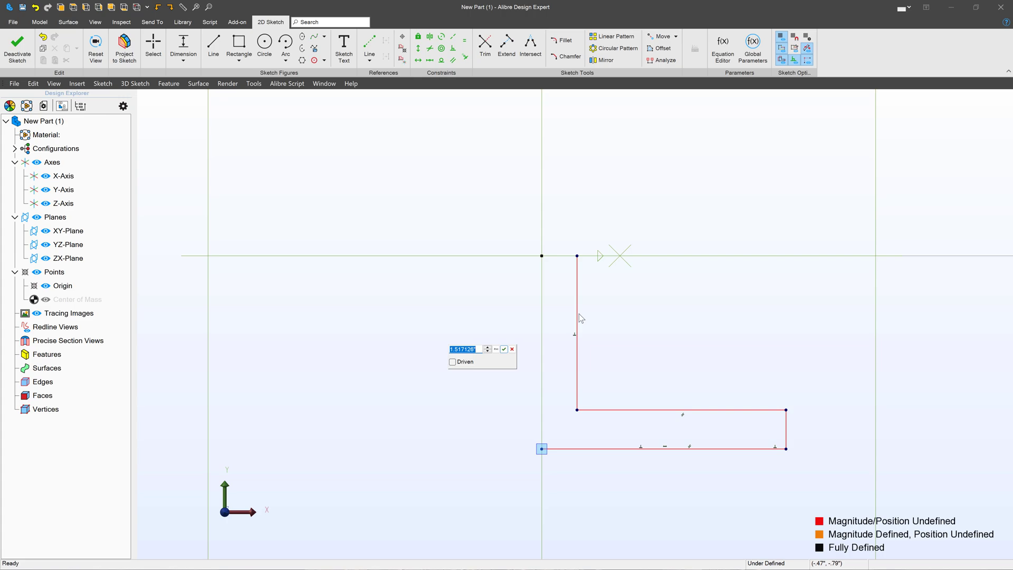
type("3")
key("Return")
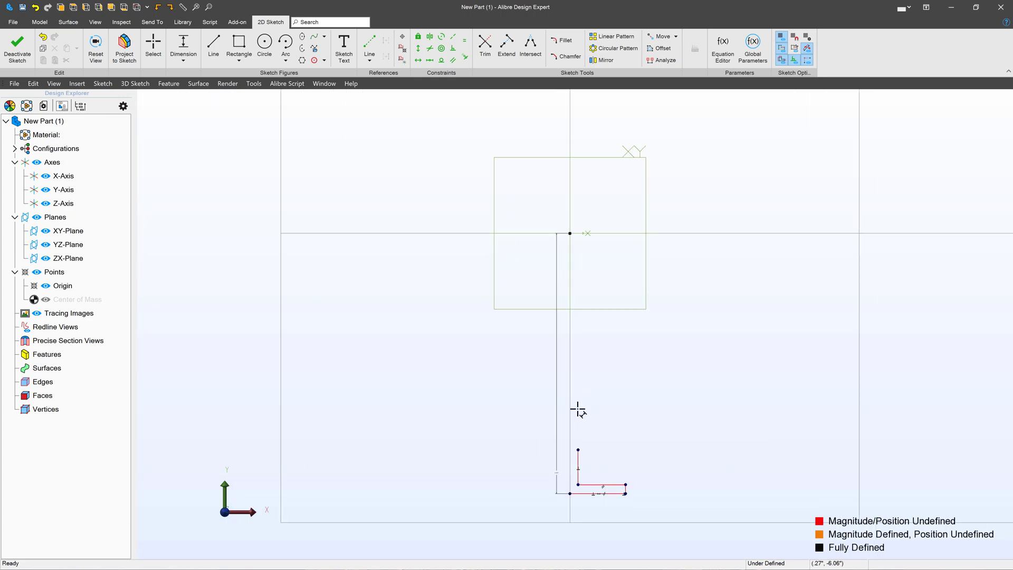
Step: Constrain the outline's bottom-left corner vertically in line with the origin
key("Escape")
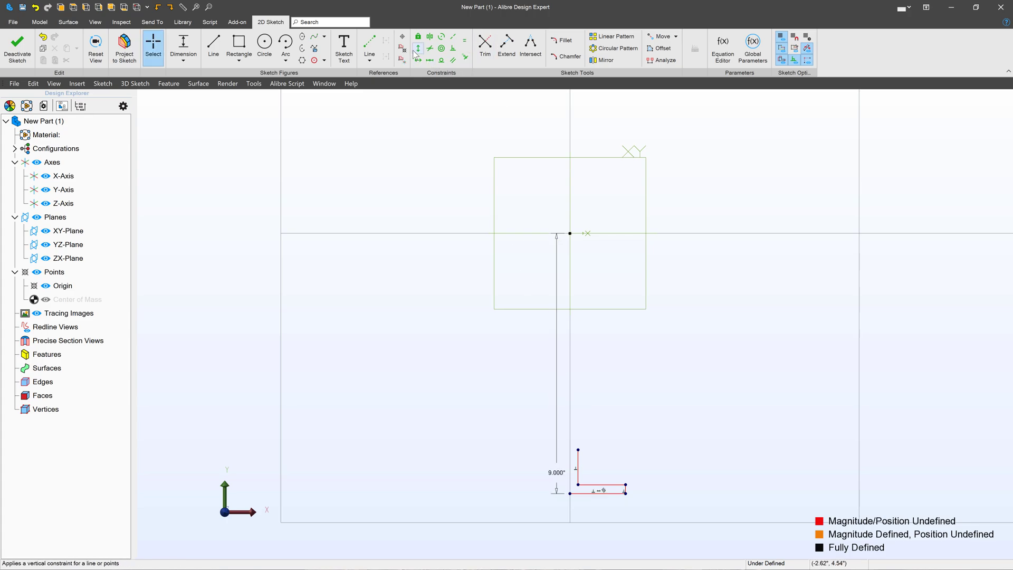
left_click(418, 49)
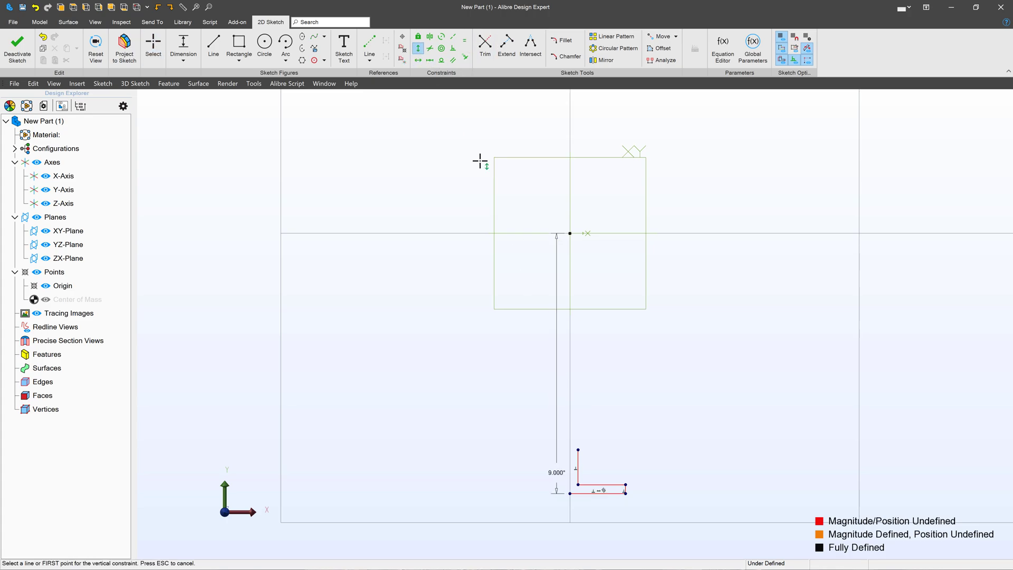
left_click(571, 232)
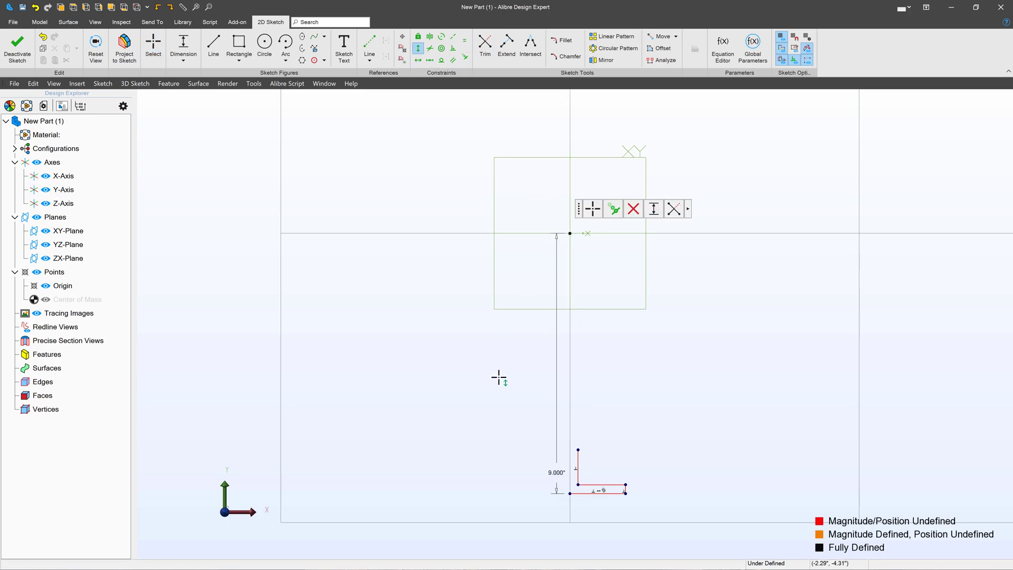
left_click(570, 493)
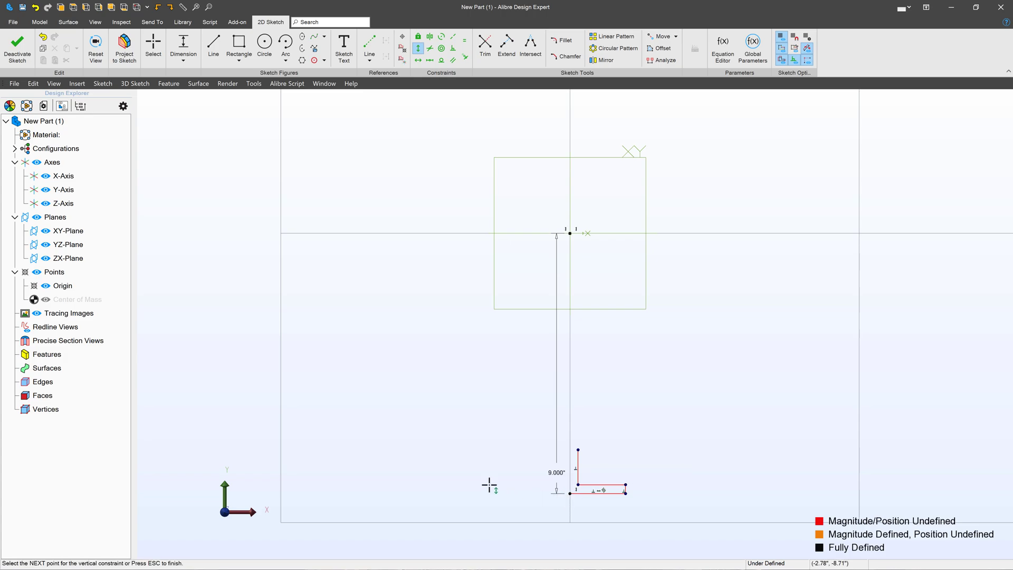
Step: Constrain the outline's top end horizontally level with the origin
key("h")
left_click(578, 450)
left_click(570, 233)
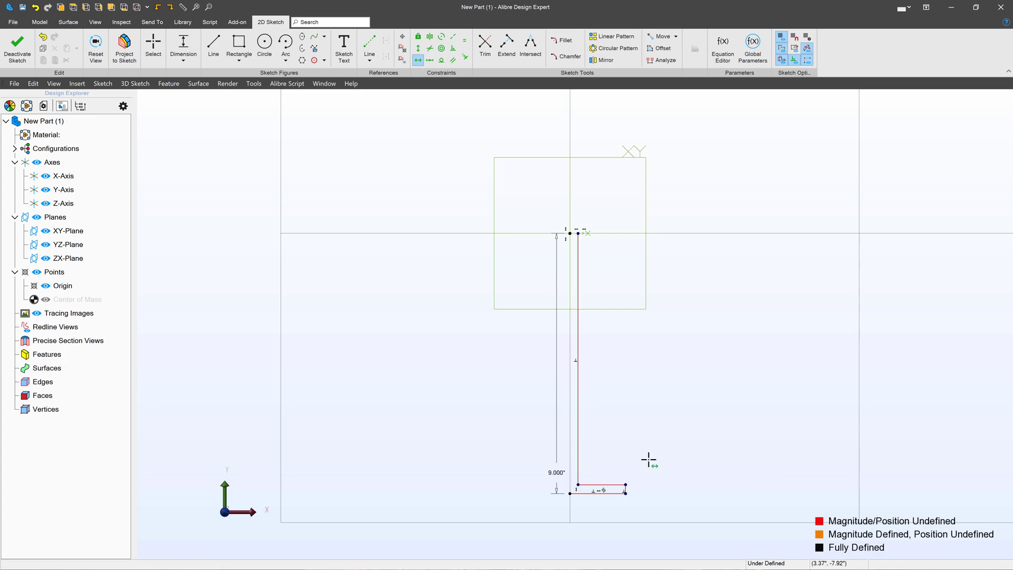
key("Escape")
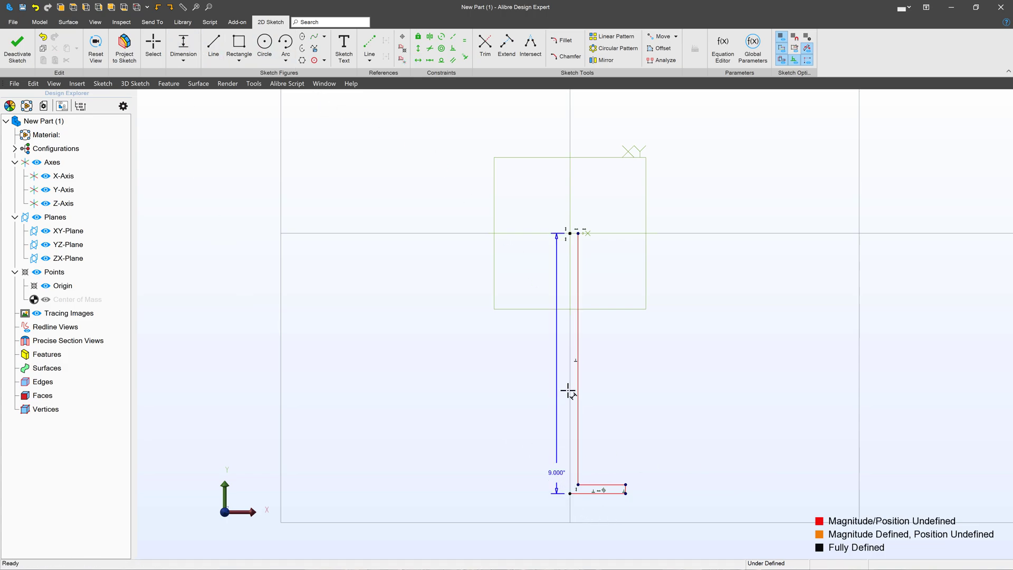
Step: Dimension the bottom edge 7.000", flange thickness 1.000", and web offset .500" from the origin
left_click(626, 493)
left_click(599, 514)
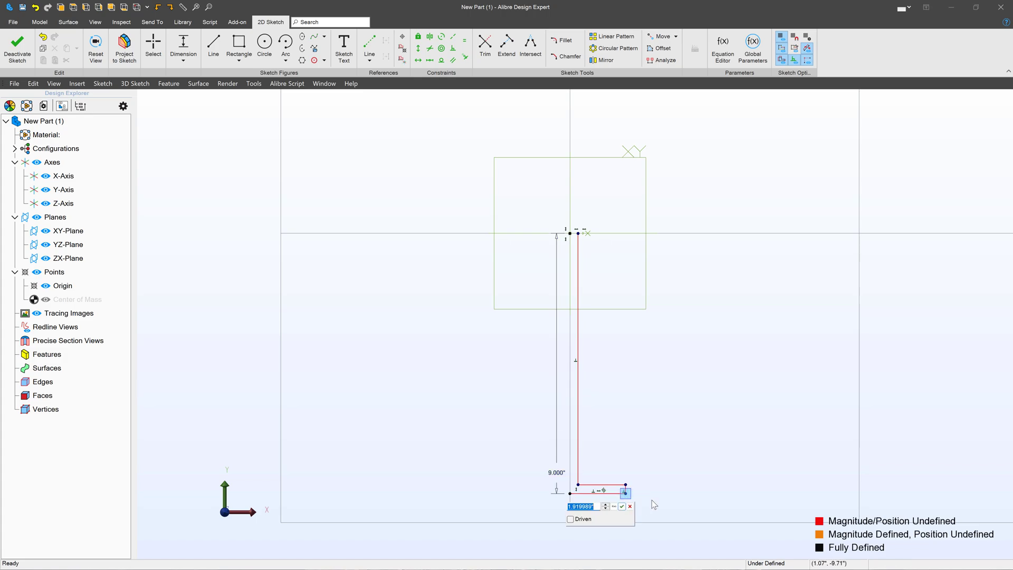
type("7")
key("Return")
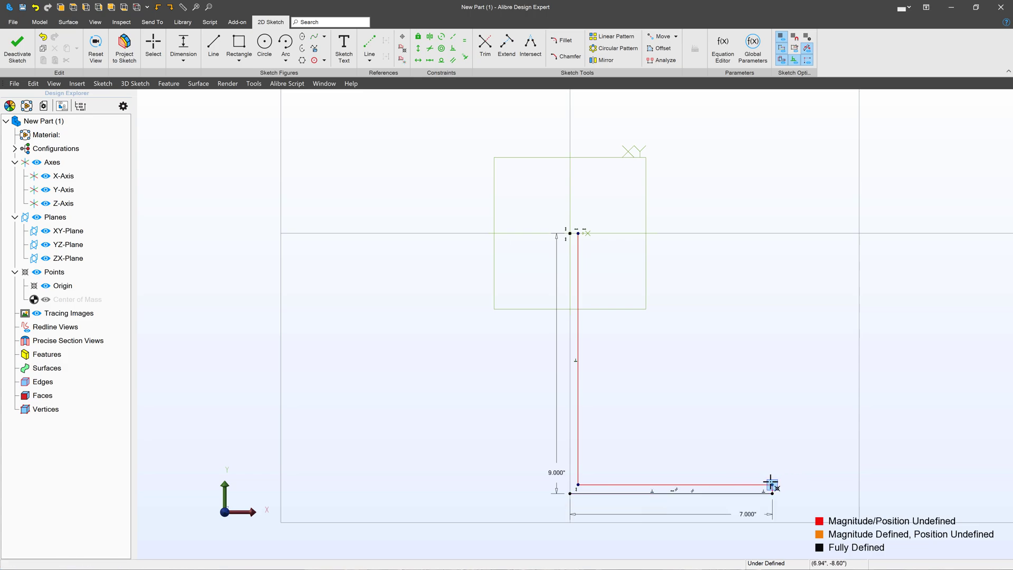
left_click_drag(774, 494, 821, 490)
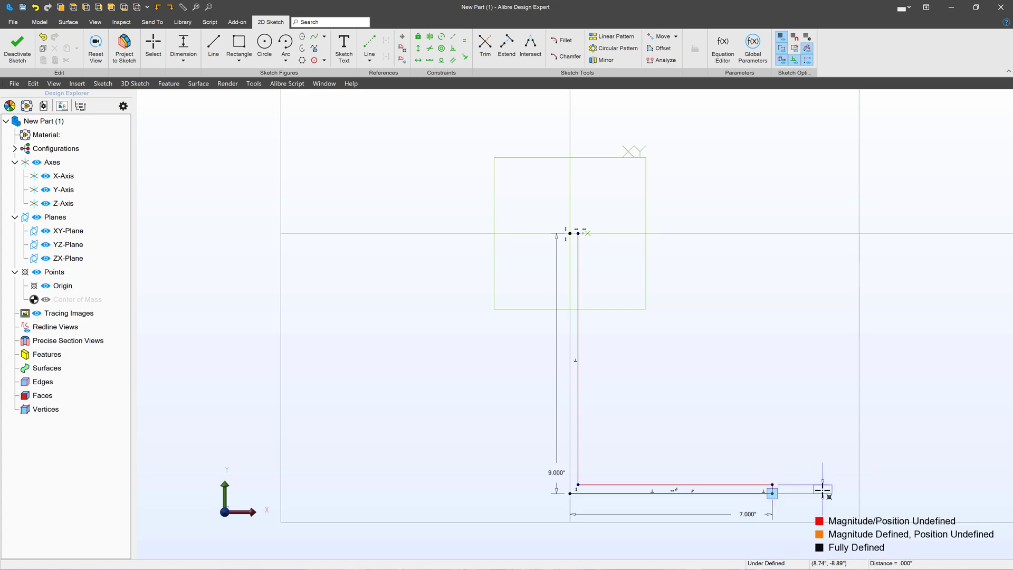
left_click(822, 489)
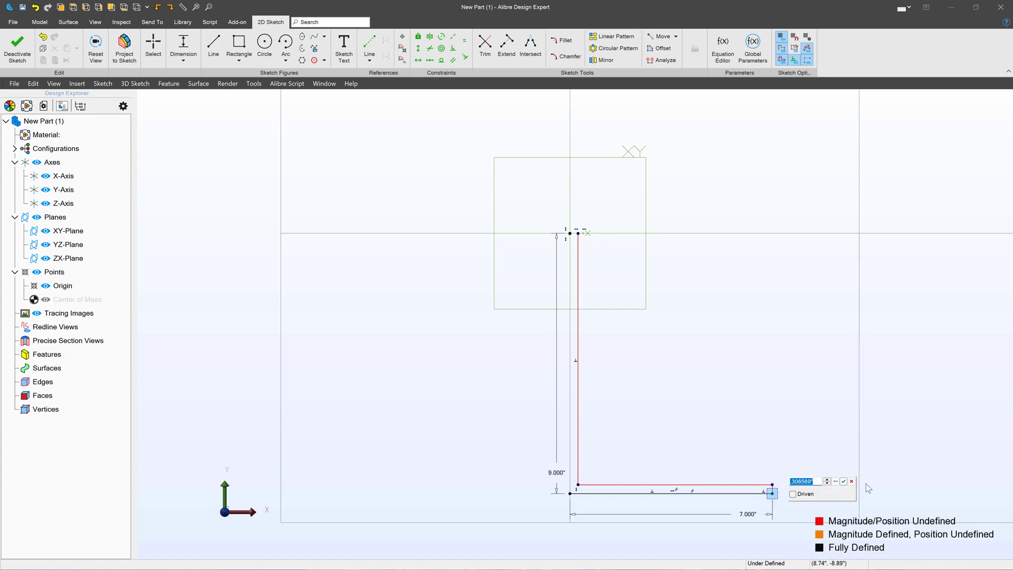
type("1")
key("Return")
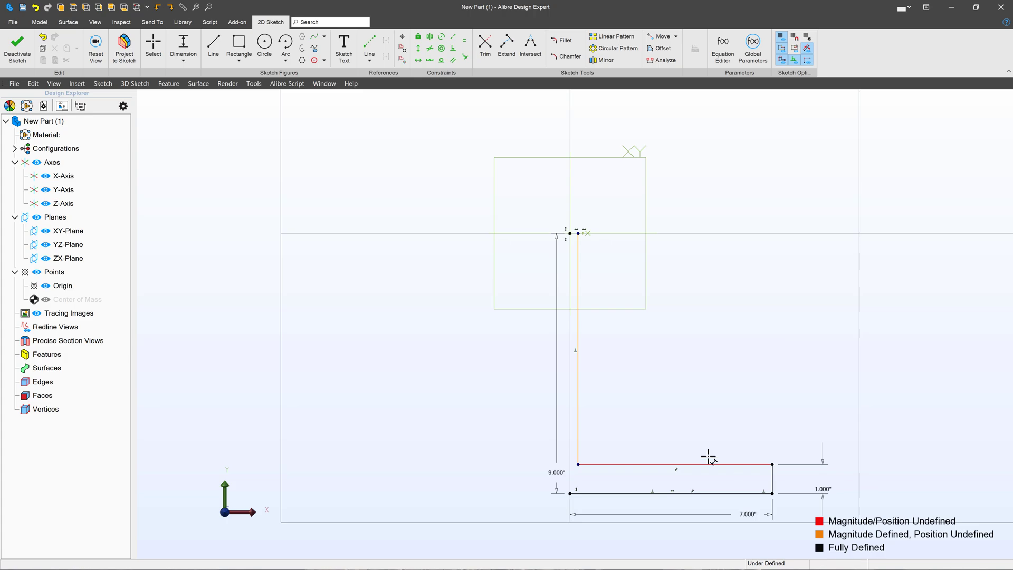
left_click(570, 233)
left_click(607, 206)
type(".5")
key("Return")
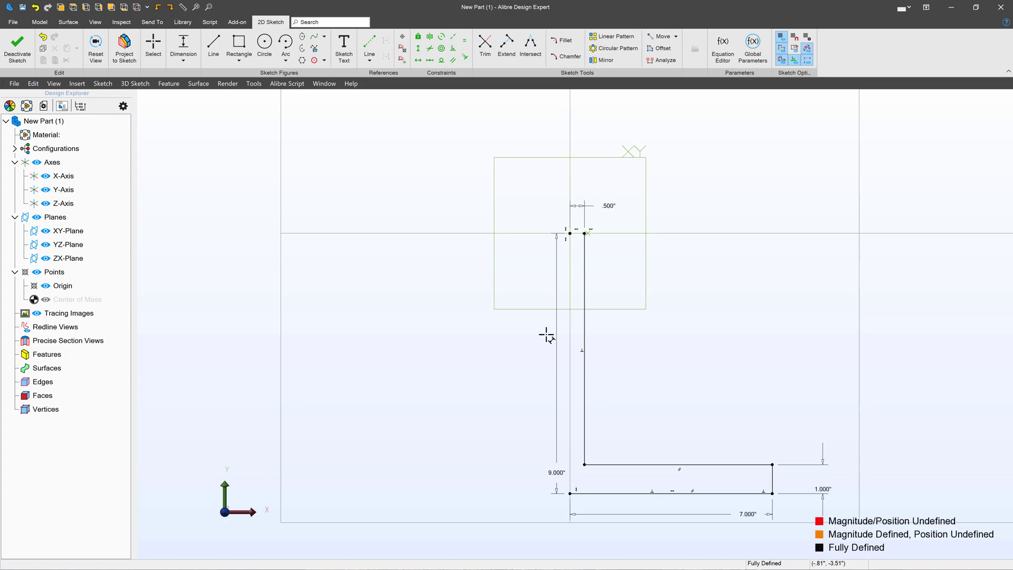
scroll(509, 340, "down", 2)
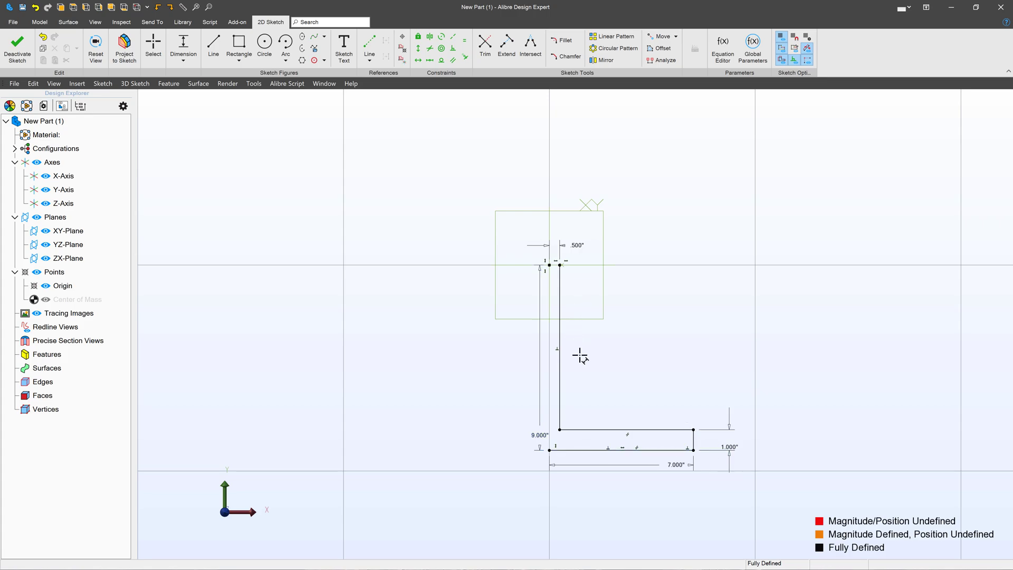
scroll(585, 364, "up", 2)
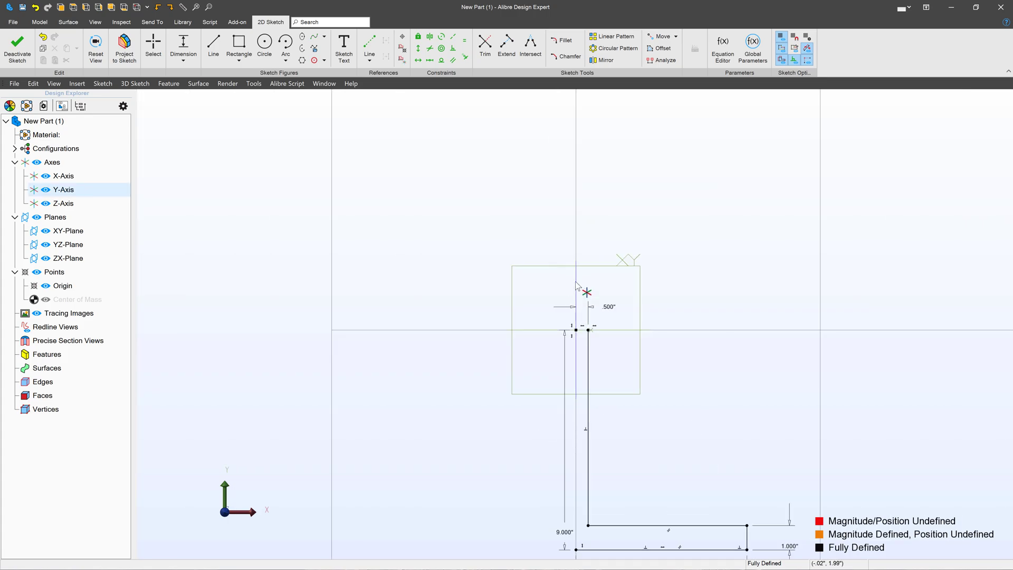
scroll(561, 224, "down", 2)
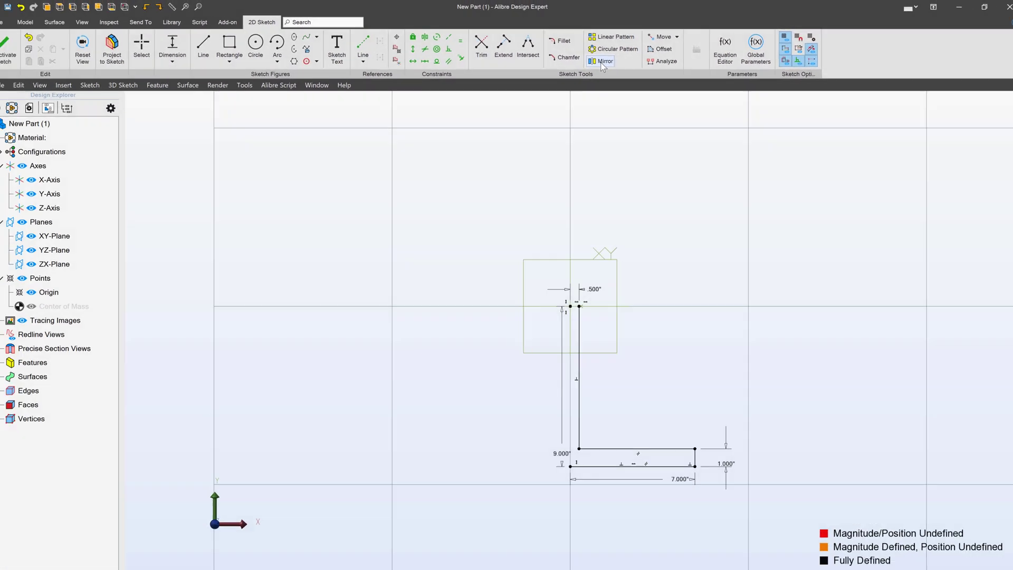
Step: Mirror the three L-profile lines across the X-Axis to add the upper flange
left_click(456, 274)
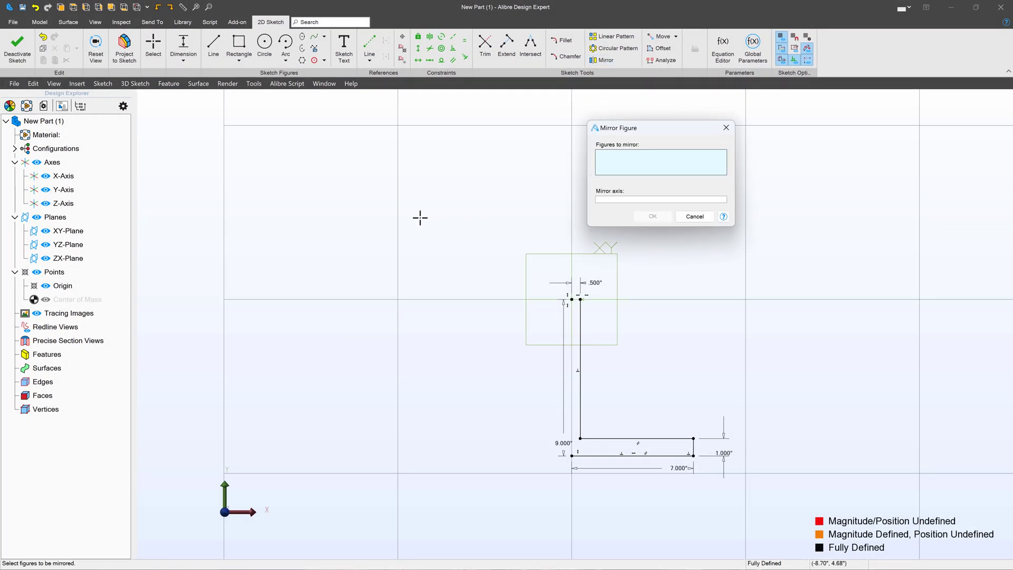
mouse_move(419, 217)
left_mouse_down()
mouse_move(656, 425)
mouse_move(755, 529)
left_mouse_up()
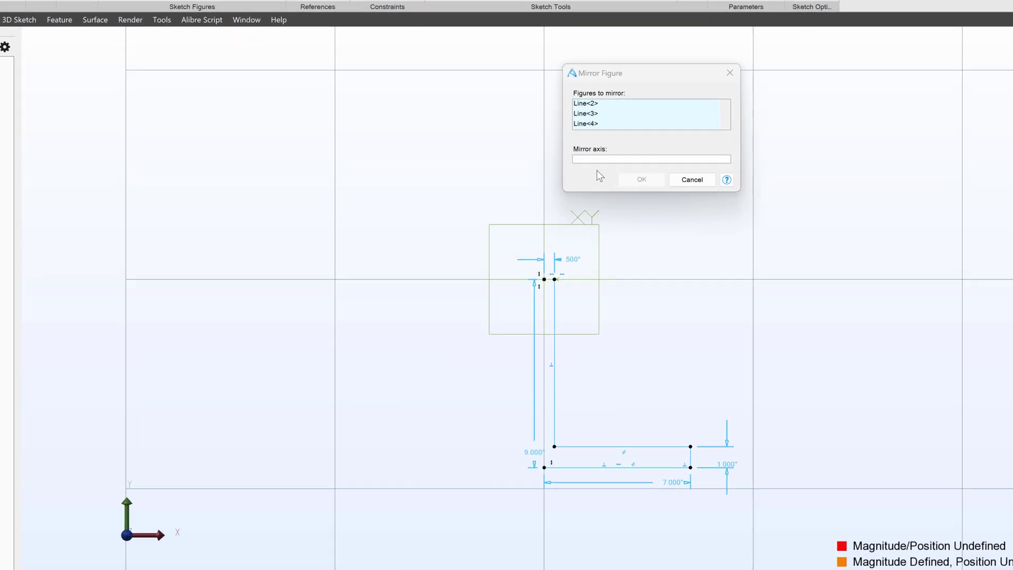
left_click(593, 156)
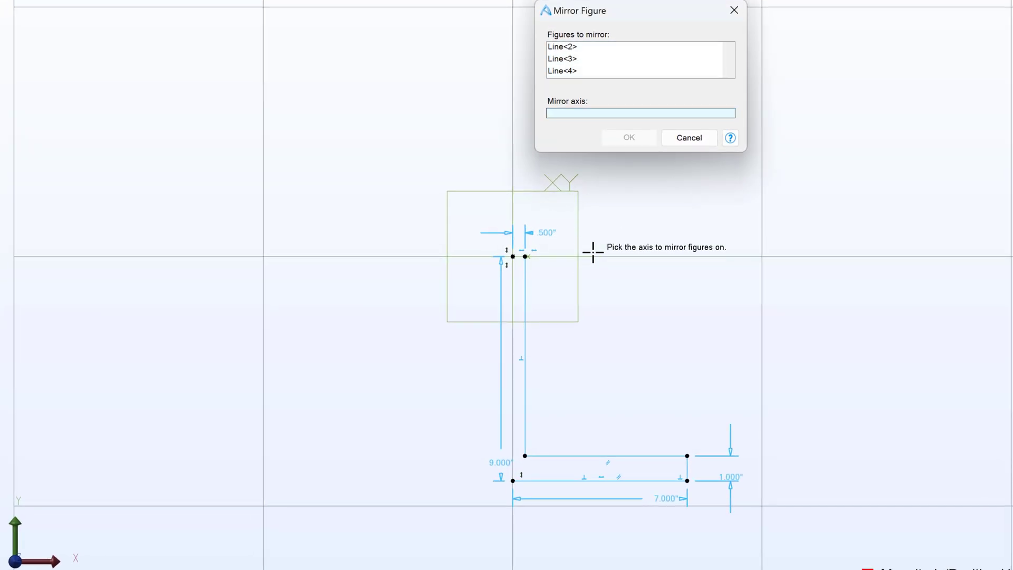
left_click(565, 267)
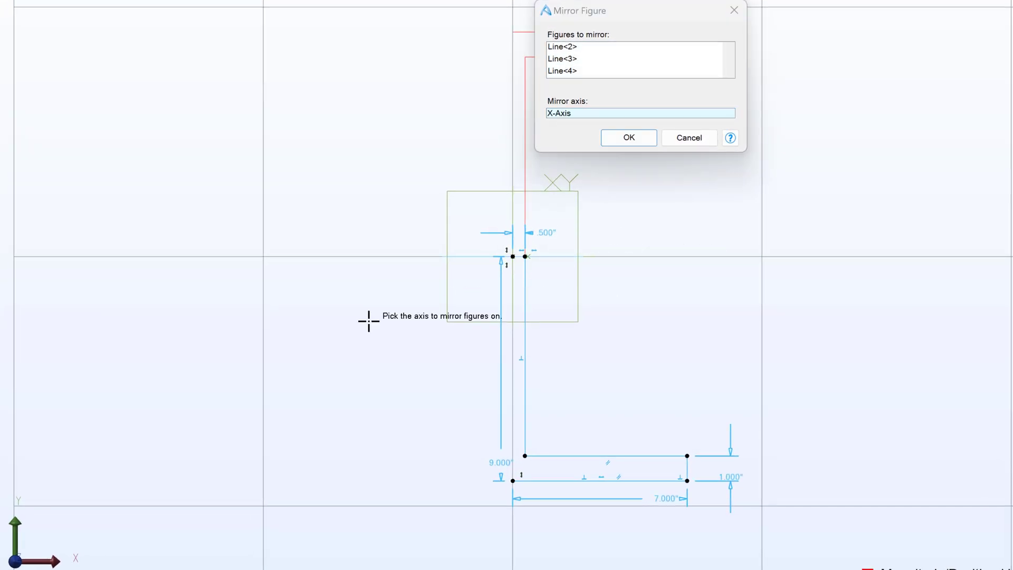
scroll(274, 319, "down", 5)
scroll(260, 258, "up", 2)
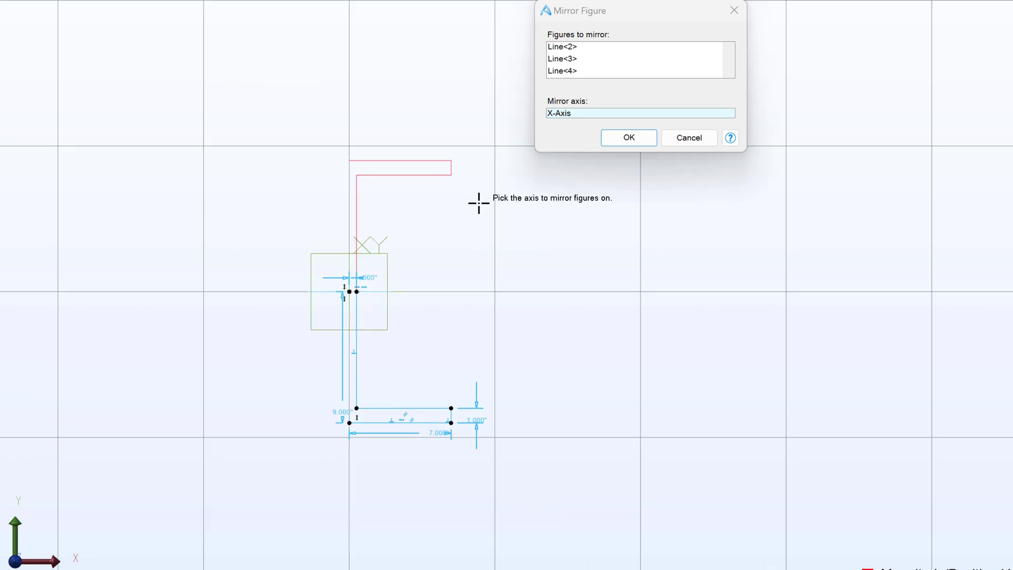
left_click(650, 137)
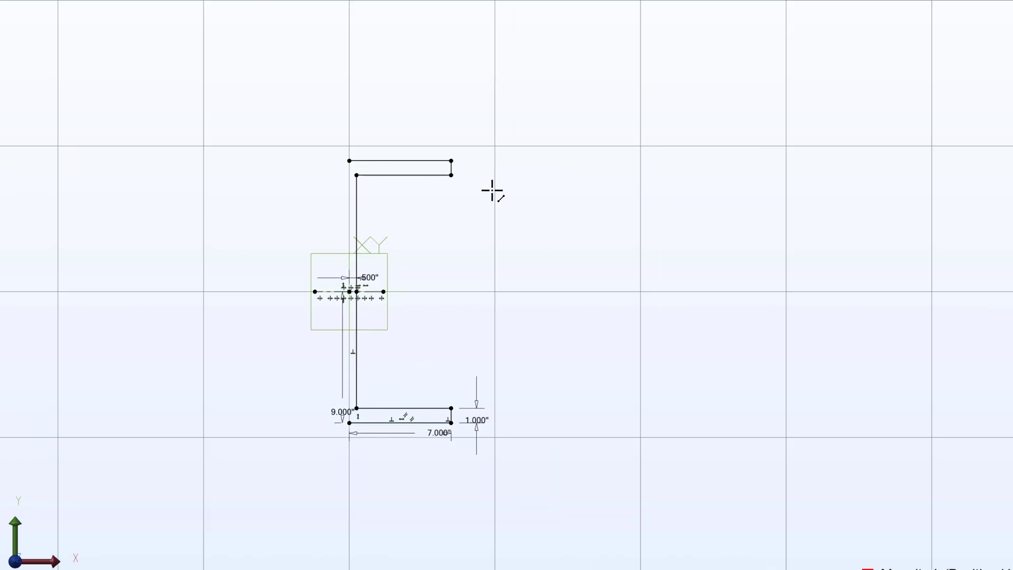
Step: Mirror all the C-shaped channel lines across the Y-Axis into a full I-beam outline
left_click_drag(228, 88, 519, 468)
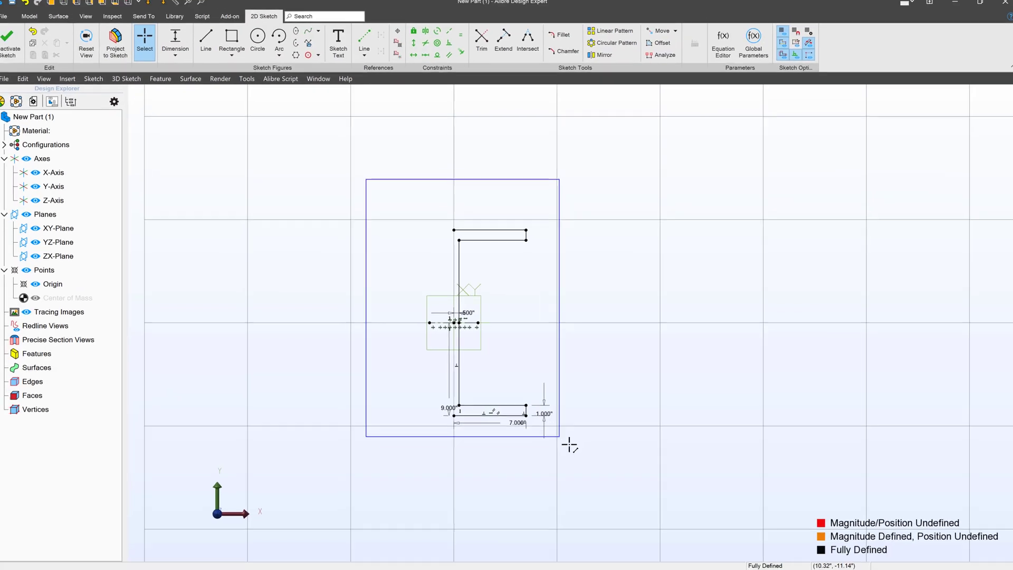
left_click_drag(574, 448, 573, 447)
left_click(602, 56)
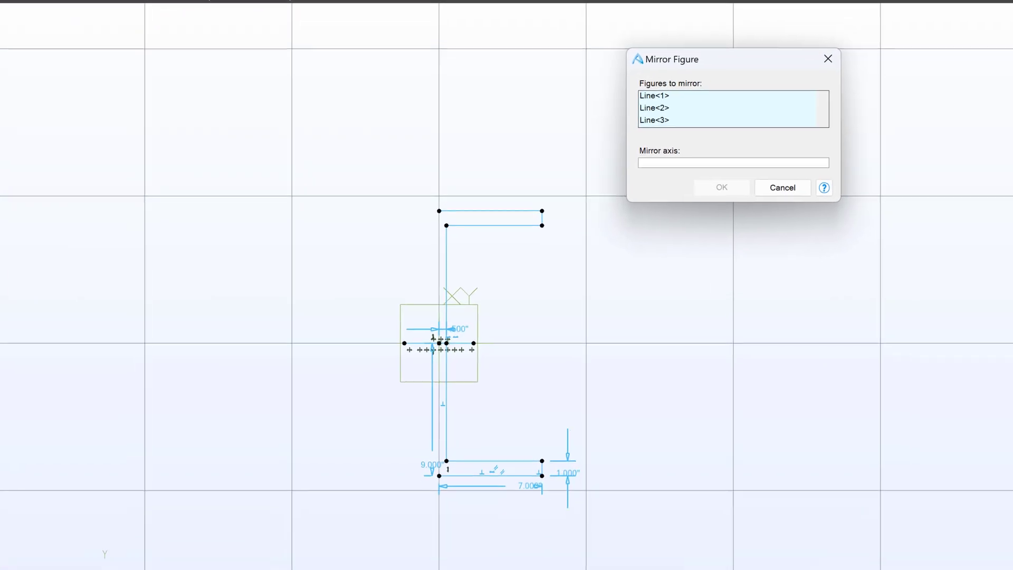
left_click(675, 161)
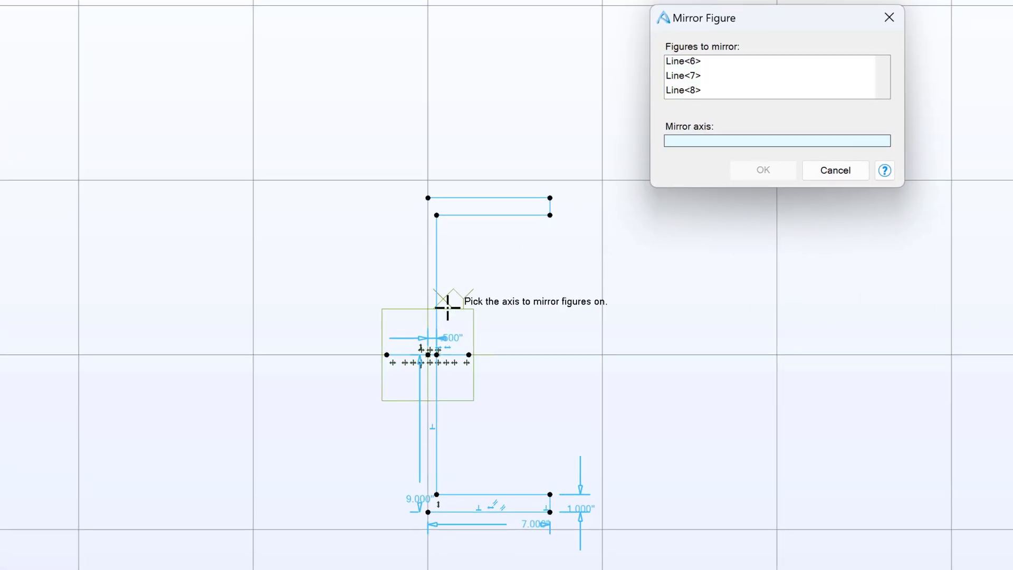
left_click(429, 392)
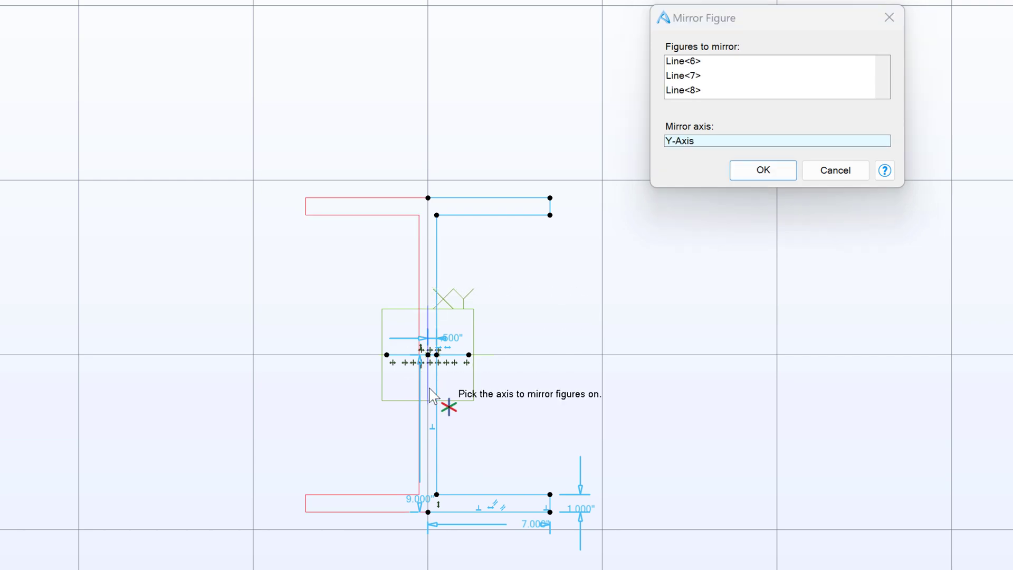
left_click(768, 175)
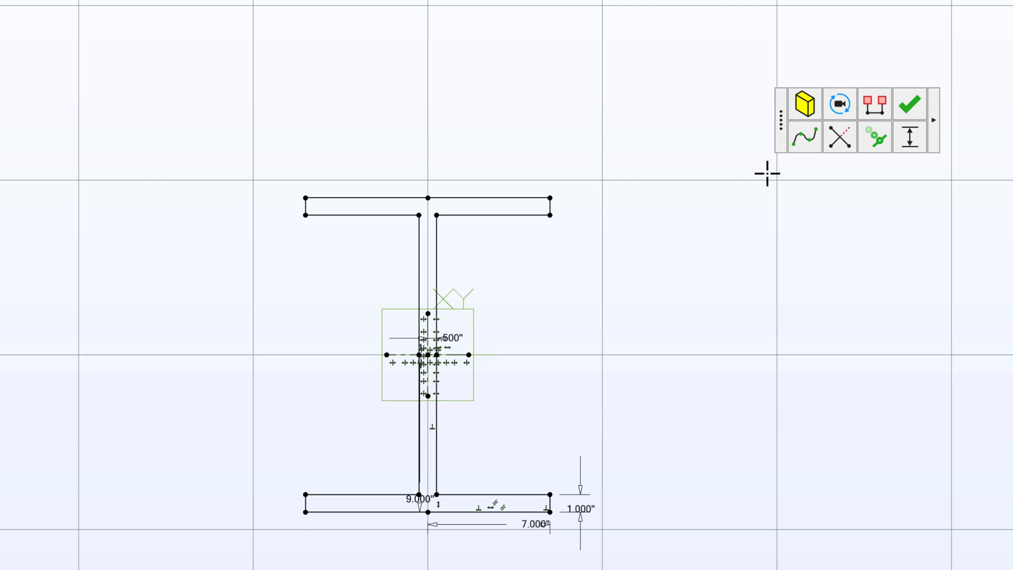
scroll(410, 430, "up", 4)
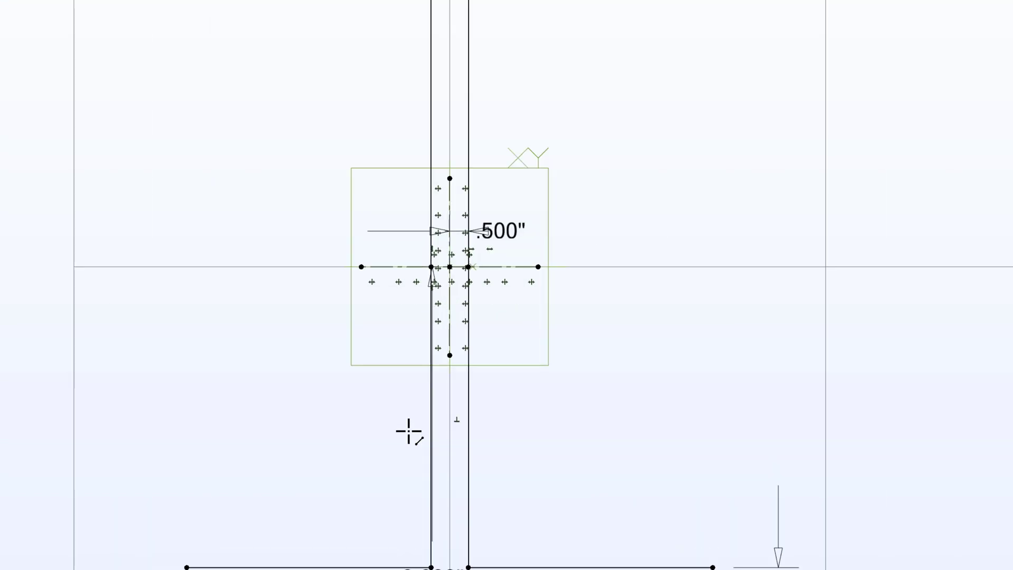
scroll(656, 400, "down", 2)
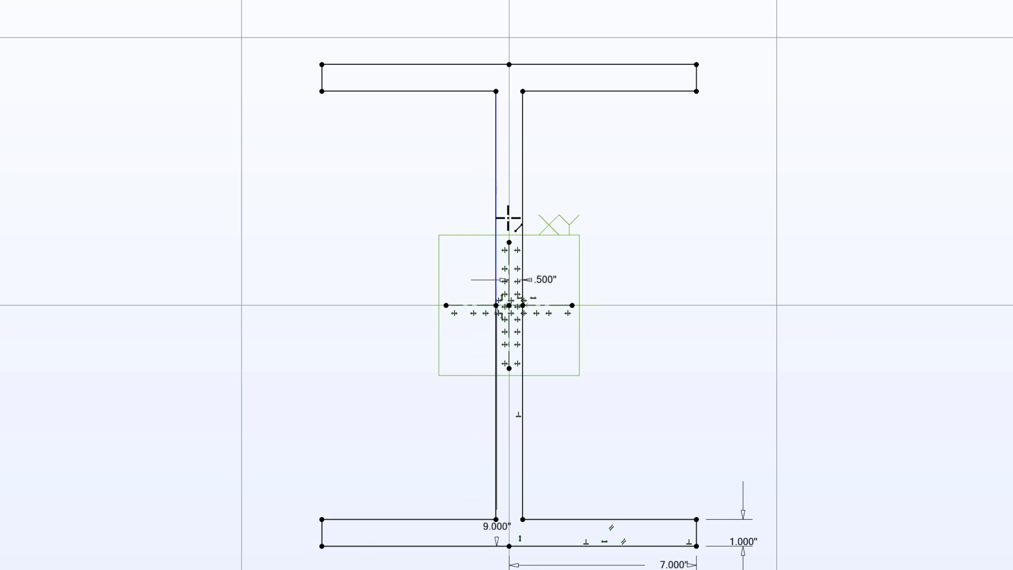
double_click(741, 541)
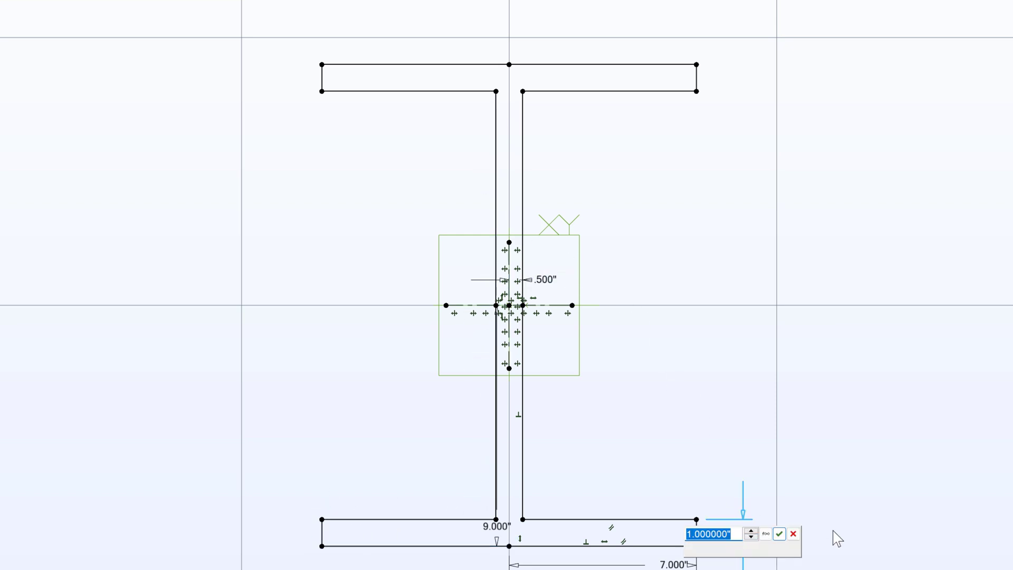
type("1.25")
key("Return")
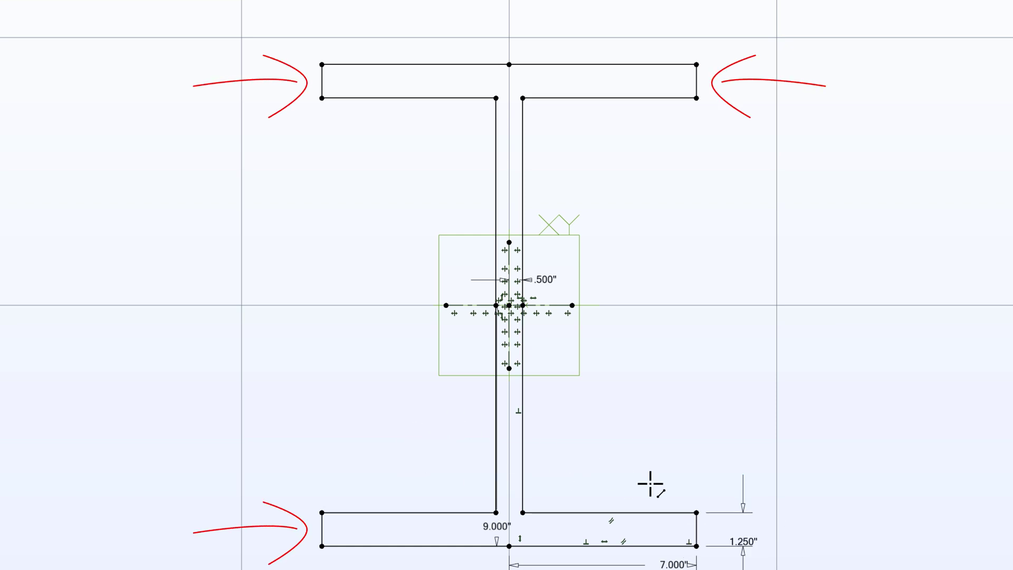
double_click(744, 542)
type("1")
key("Return")
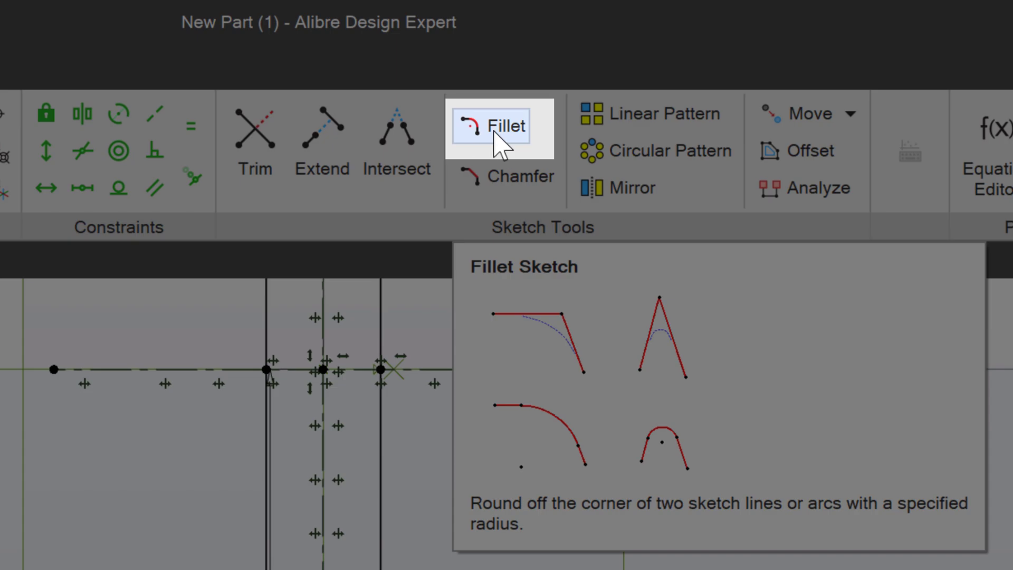
Step: Fillet the bottom-right inner web-to-flange corner with a 0.500" radius
left_click(496, 138)
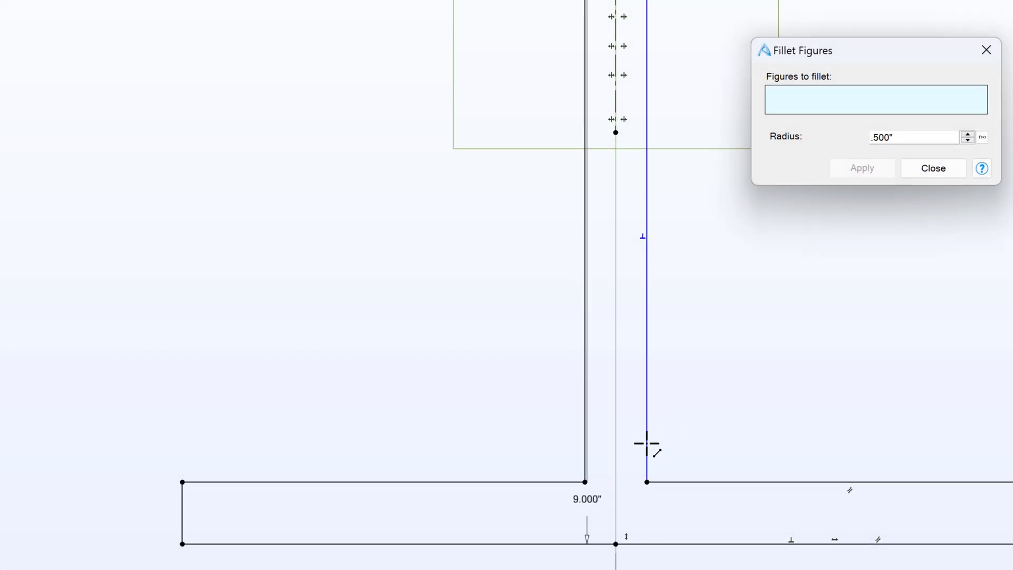
left_click(646, 445)
left_click(686, 482)
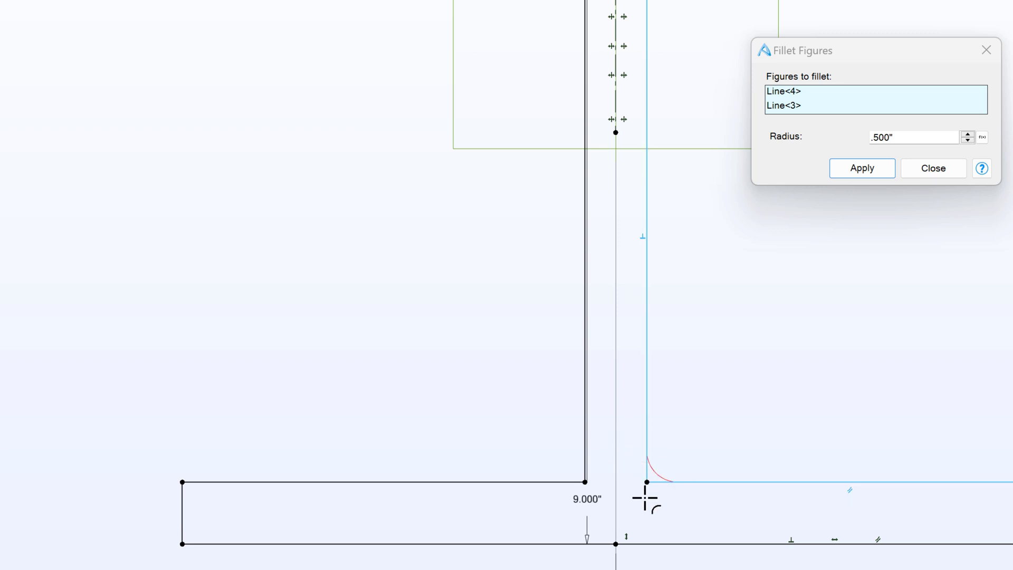
scroll(644, 498, "up", 4)
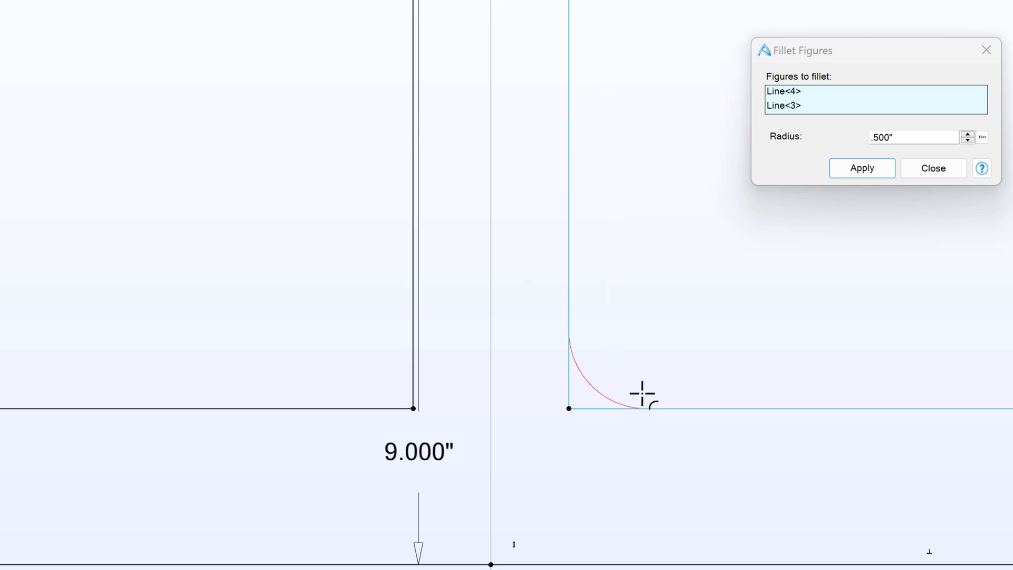
scroll(642, 395, "down", 8)
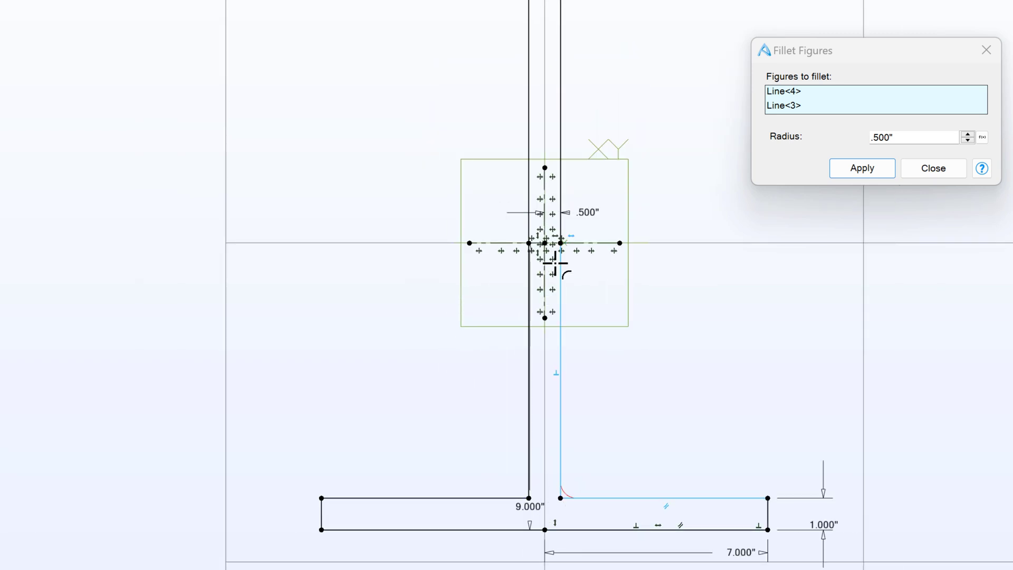
left_click(857, 172)
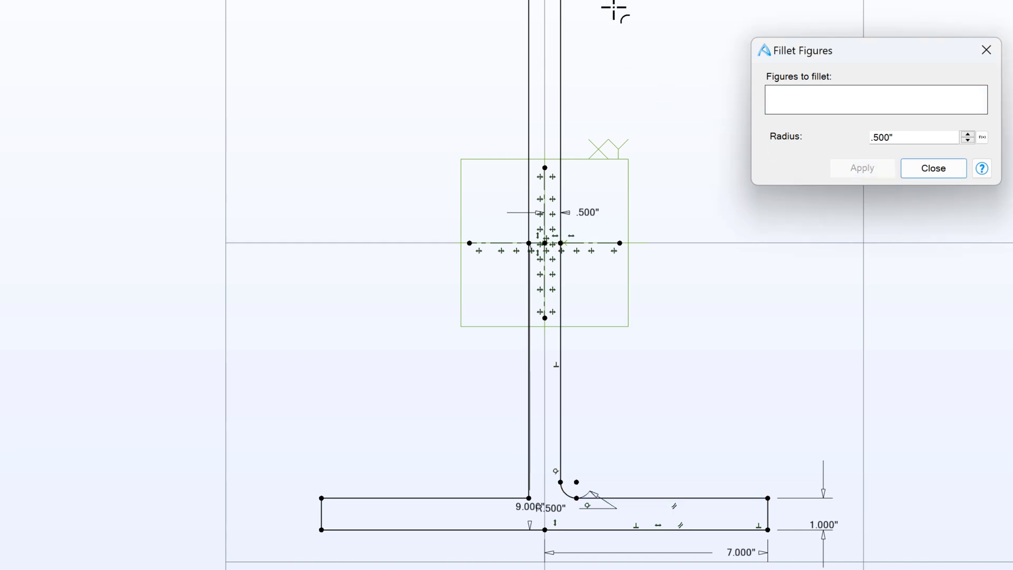
Step: Fillet the top-right, top-left and bottom-left inner corners at 0.500"
left_click(561, 13)
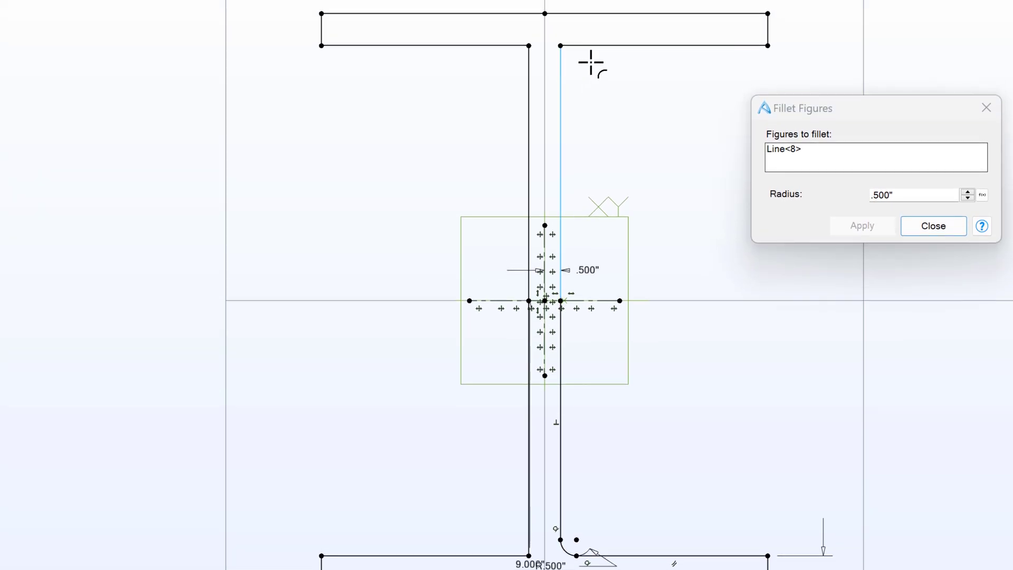
left_click(622, 46)
left_click(860, 227)
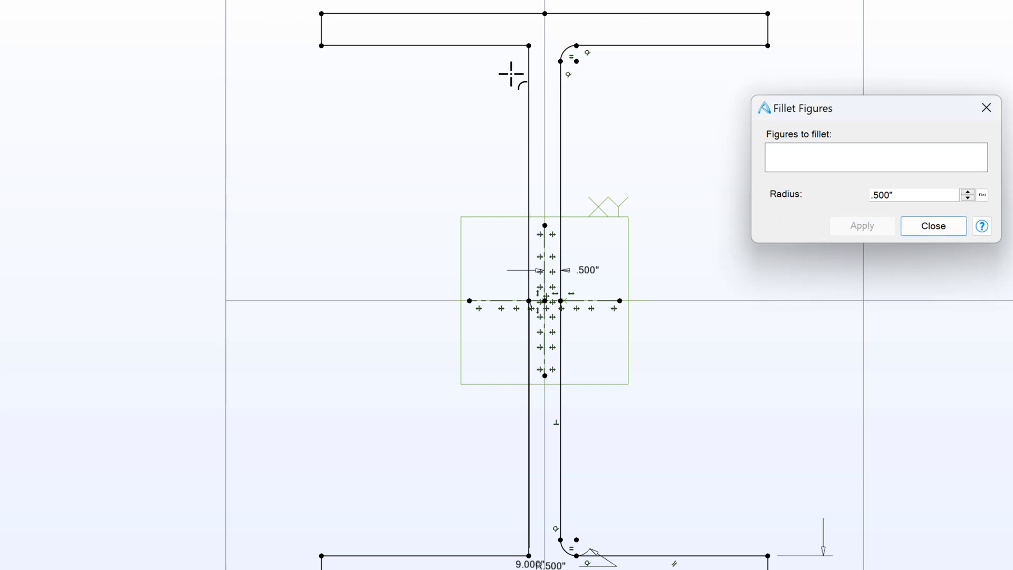
left_click(482, 45)
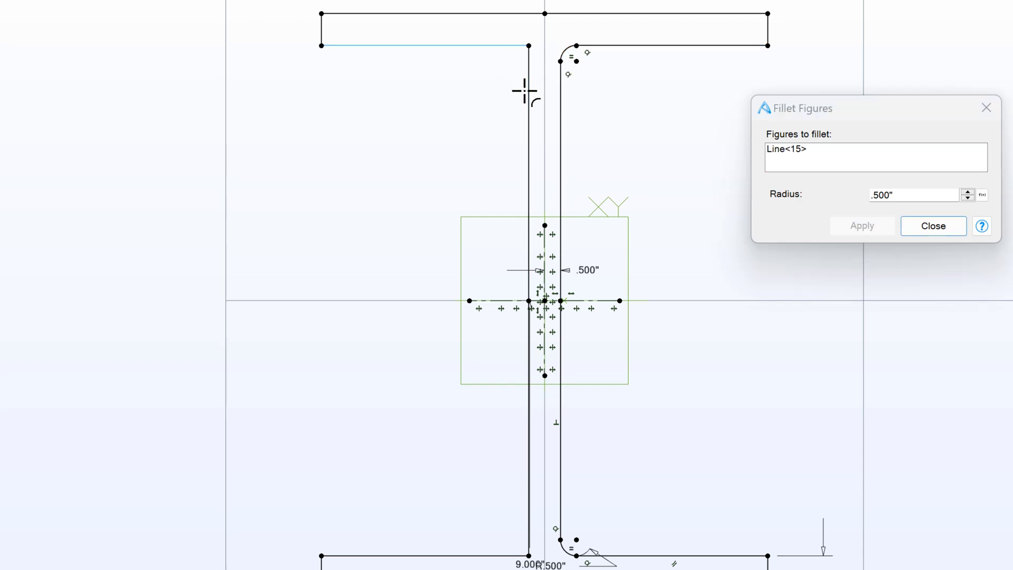
left_click(529, 90)
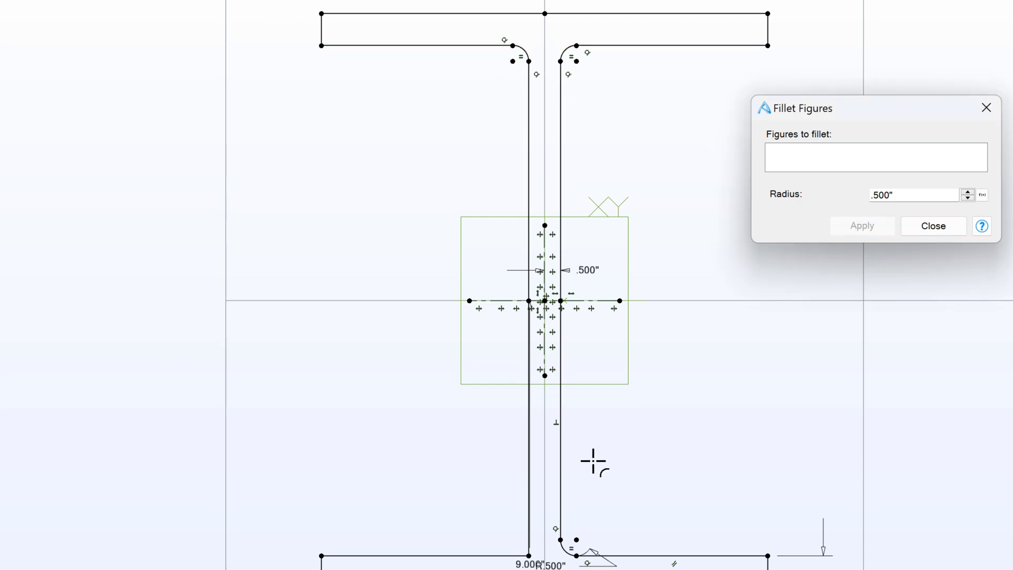
left_click(462, 553)
left_click(529, 494)
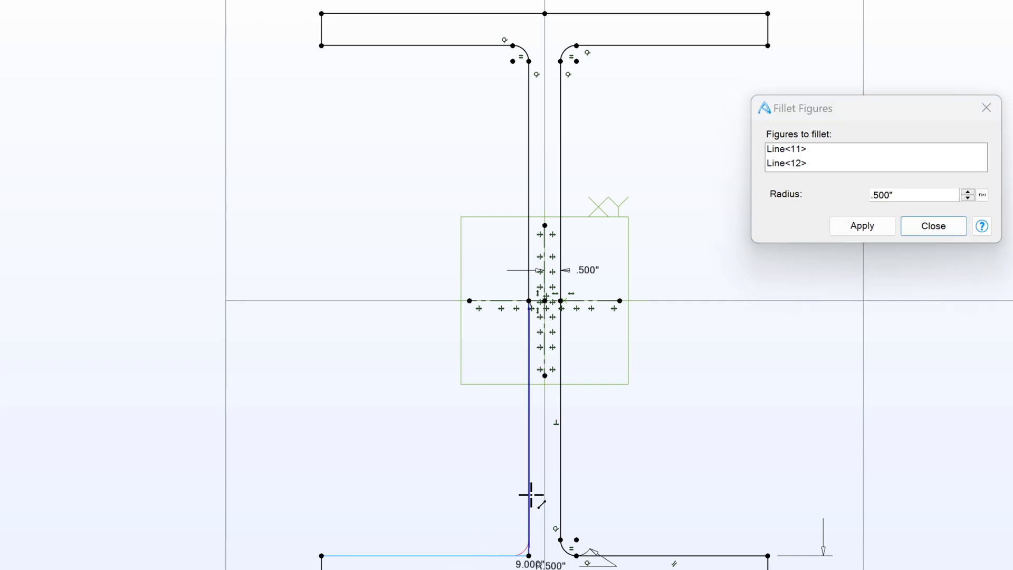
left_click(862, 226)
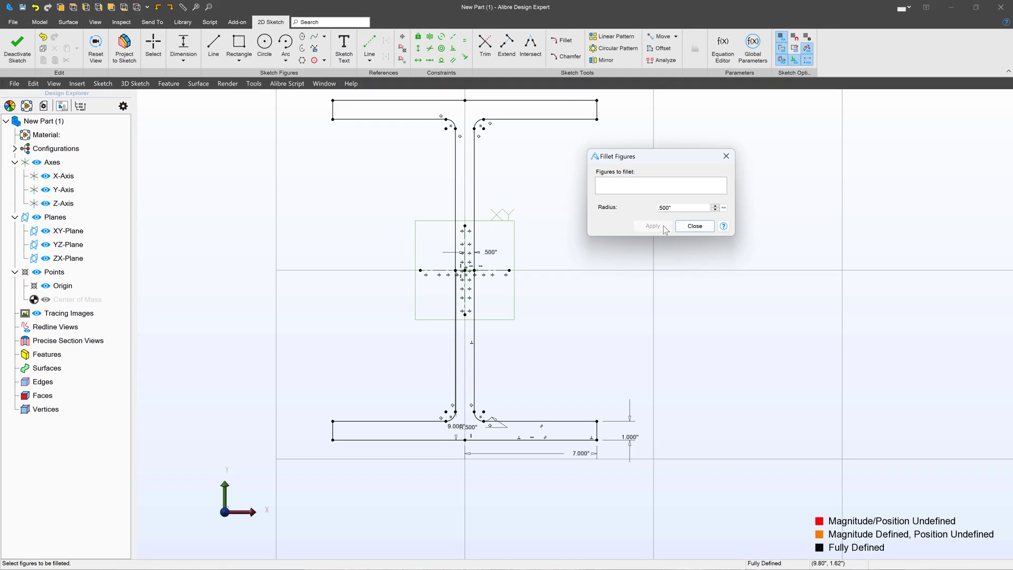
Step: Close the fillet settings and deactivate the sketch to return to the model
left_click(695, 225)
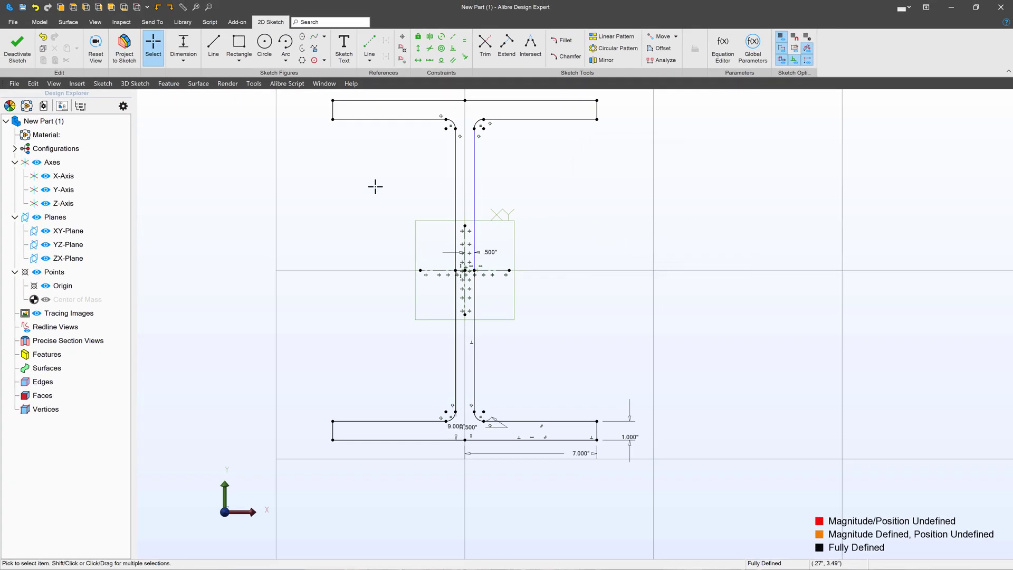
left_click(18, 48)
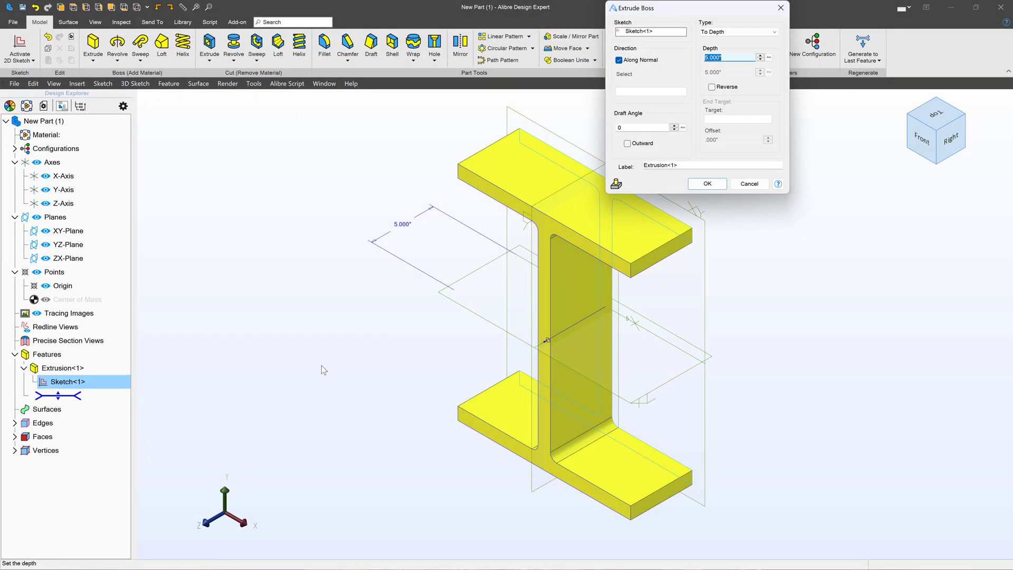
Step: Set the extrusion depth to 200" after trying 10 and 500, then view the beam's far end
scroll(780, 299, "down", 3)
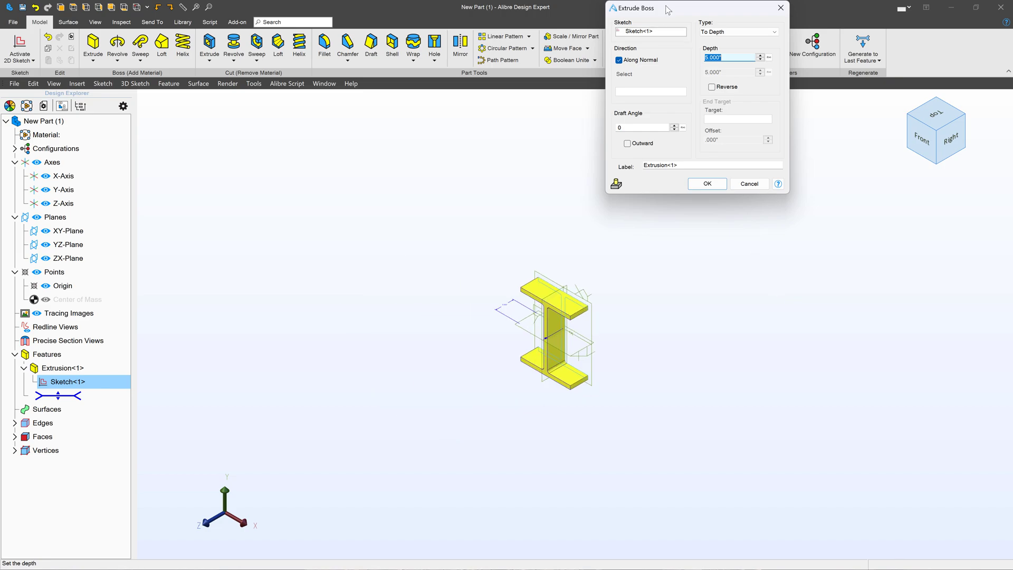
left_click_drag(668, 17, 721, 175)
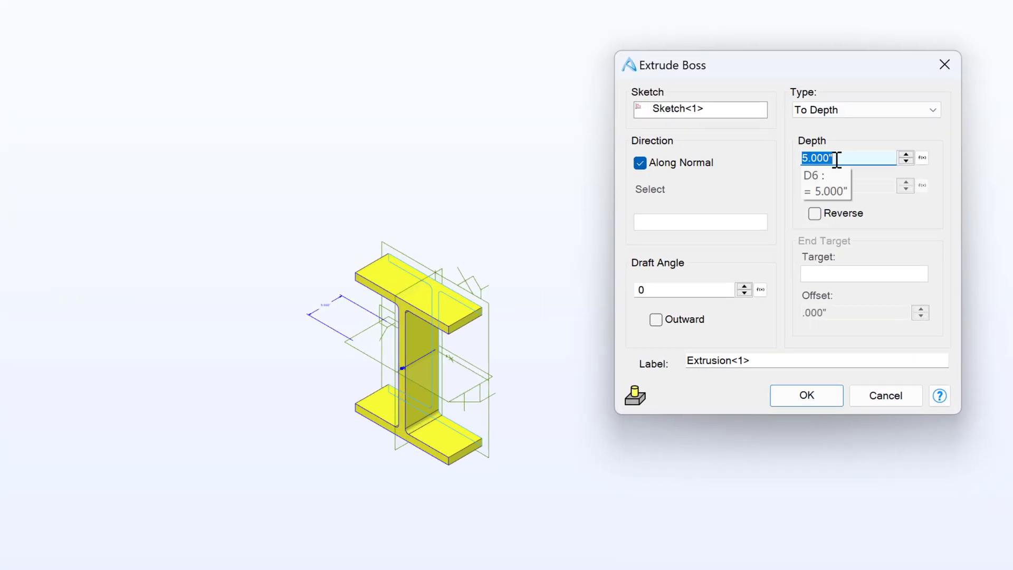
type("10")
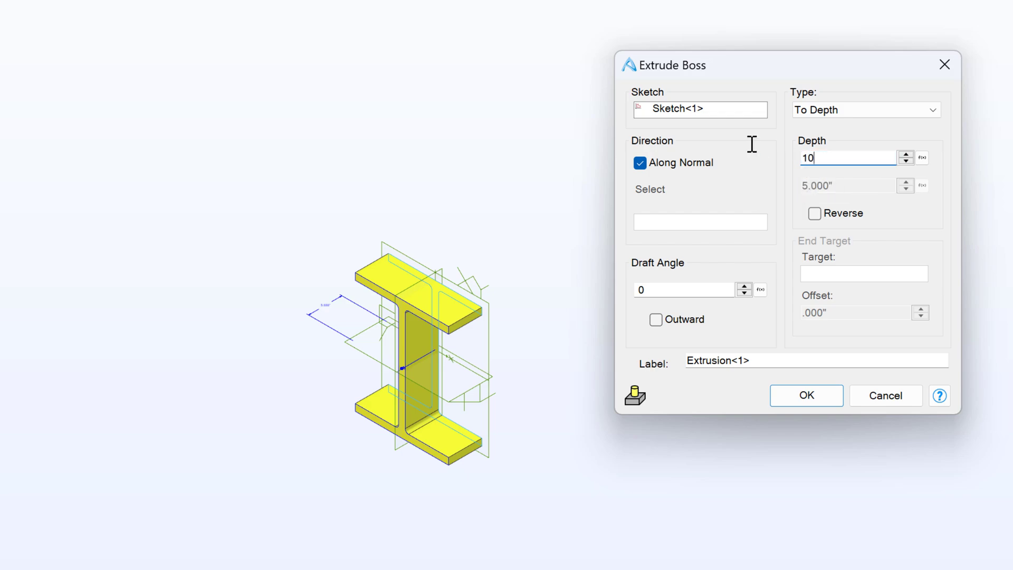
left_click(704, 288)
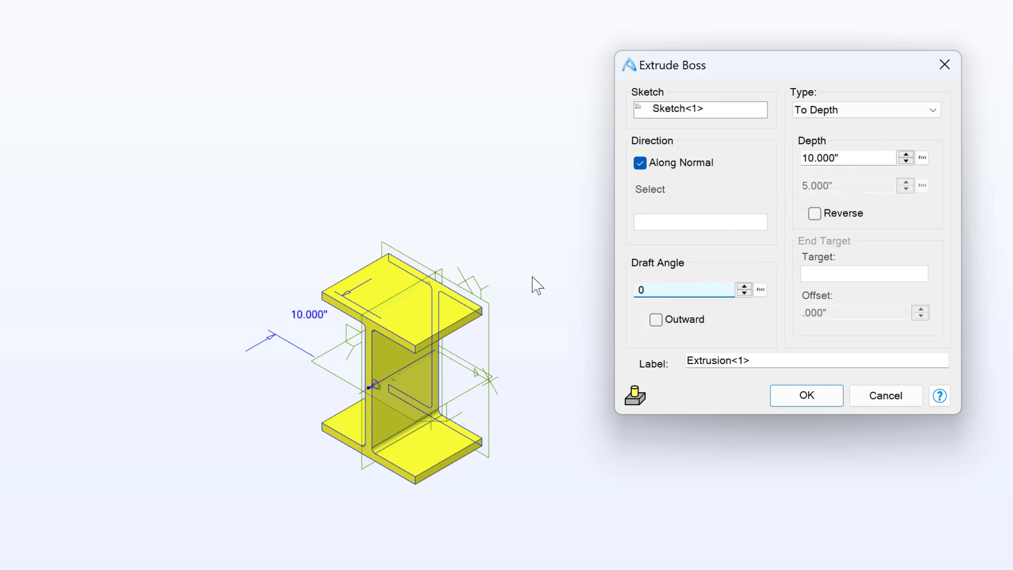
double_click(860, 158)
type("500")
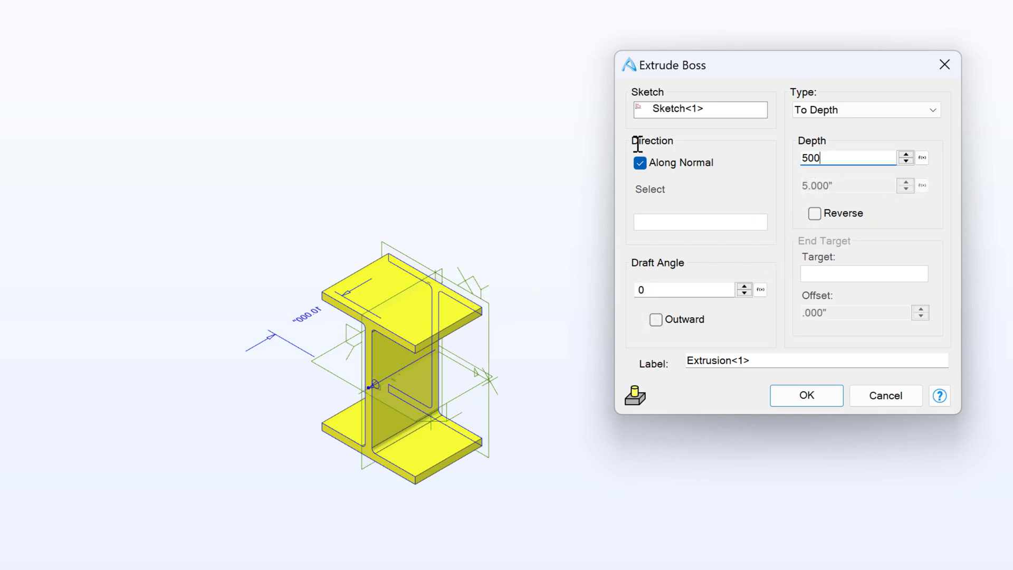
left_click(646, 289)
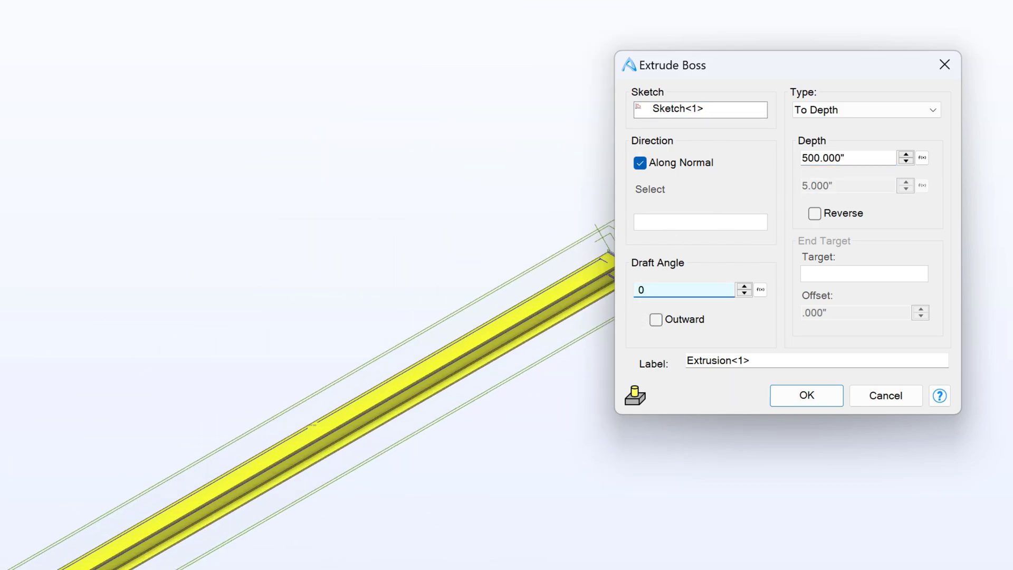
left_click(874, 157)
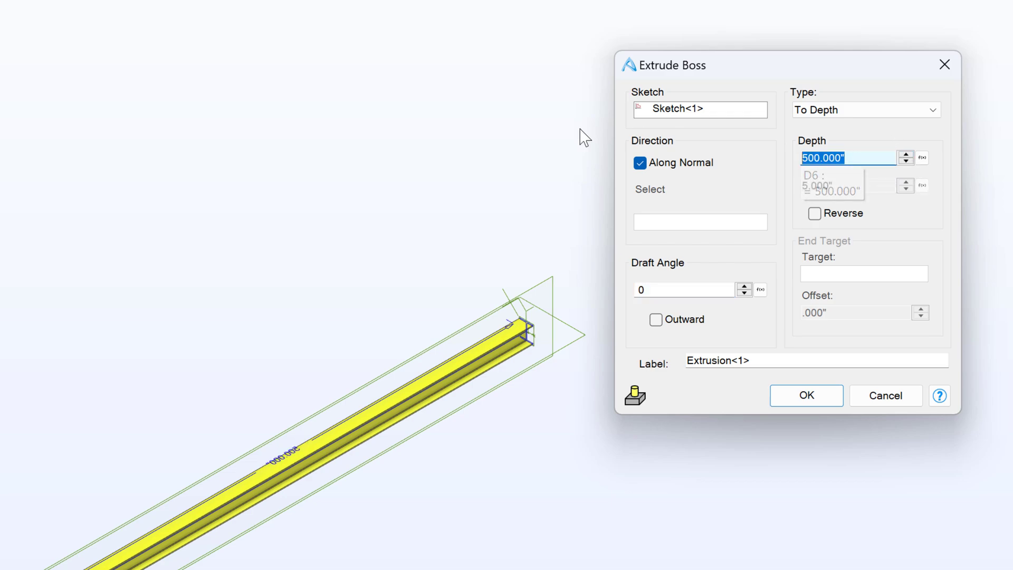
type("20")
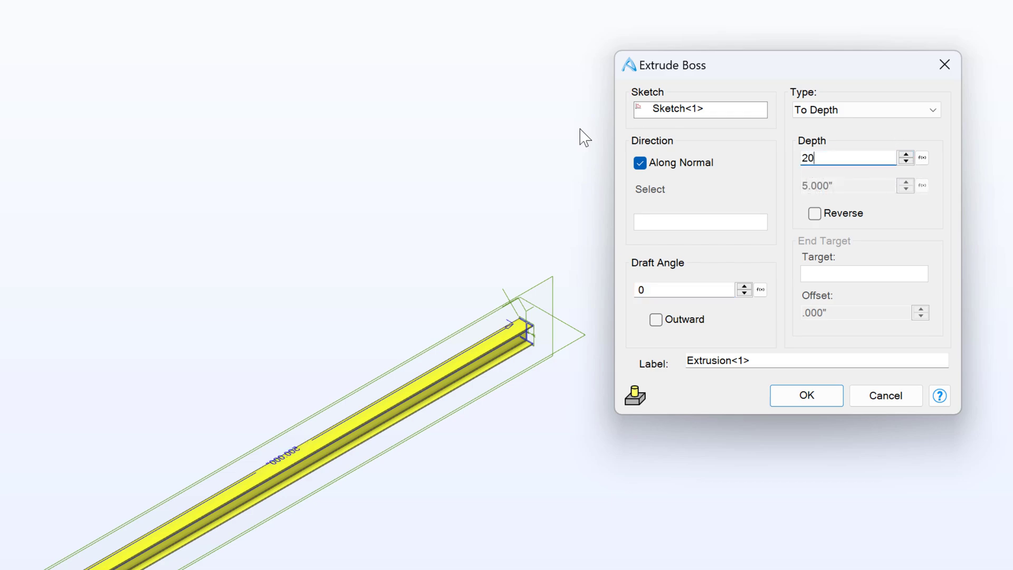
type("0")
left_click(723, 112)
scroll(475, 445, "up", 5)
middle_click_drag(496, 349, 324, 409)
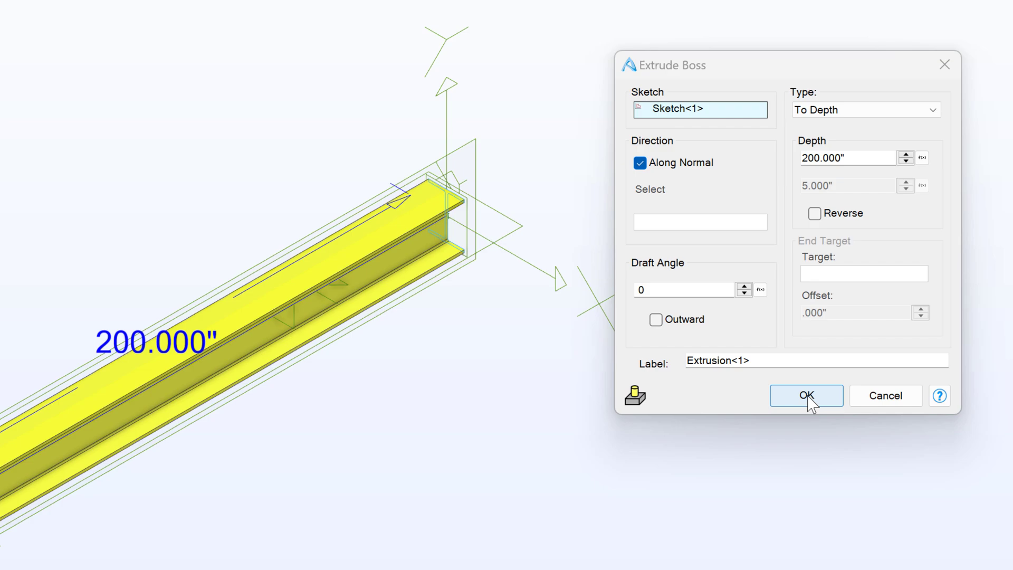
Step: Reverse the extrusion, set its type to Mid Plane, and create the 200" I-beam solid
left_click(815, 214)
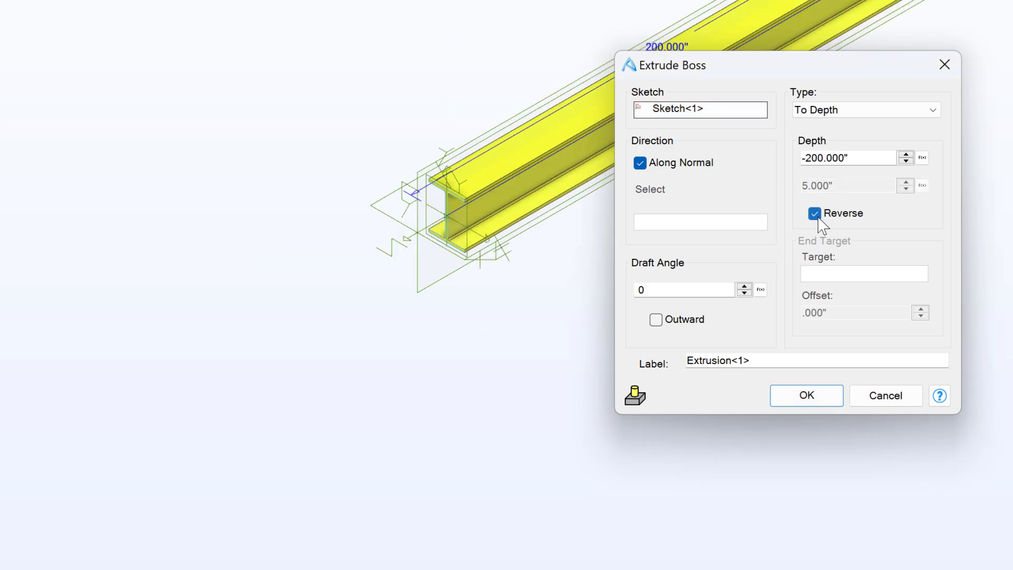
left_click(848, 108)
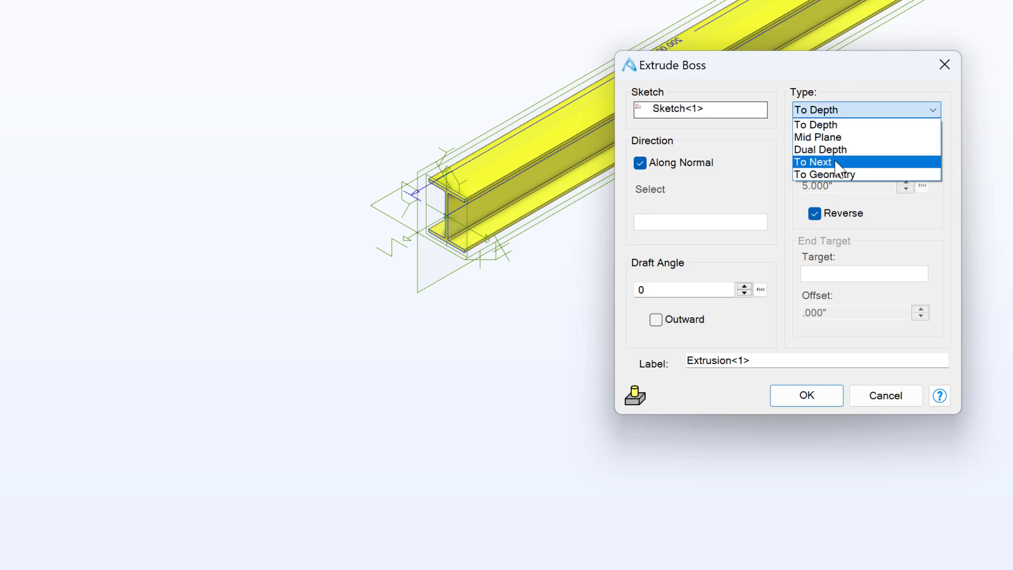
left_click(831, 136)
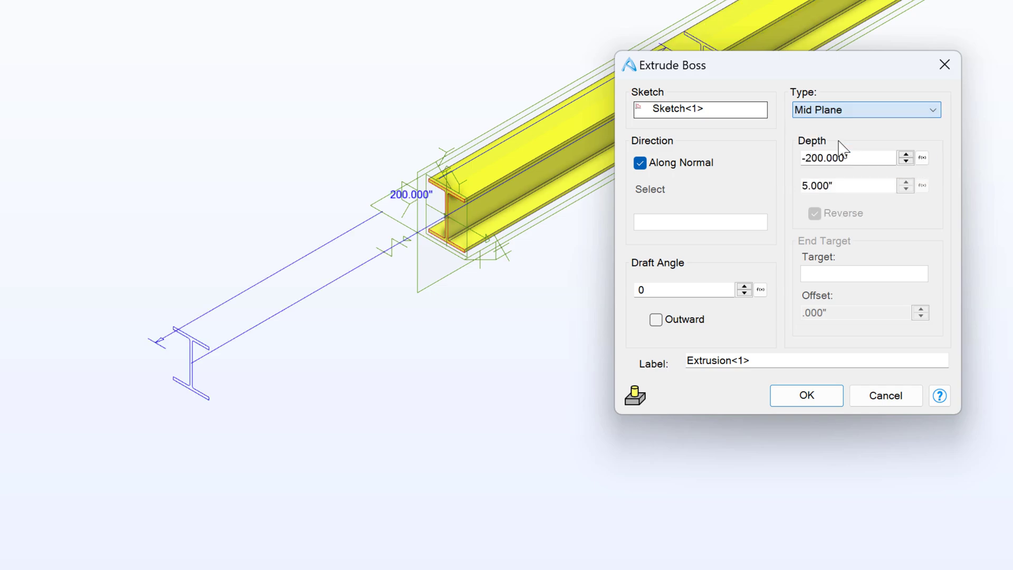
scroll(496, 220, "up", 3)
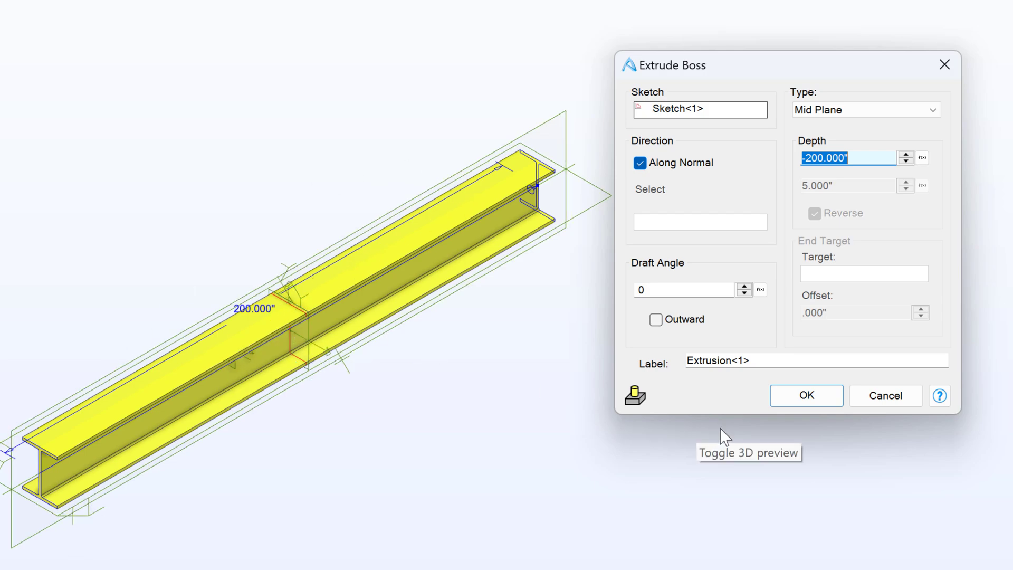
left_click(796, 402)
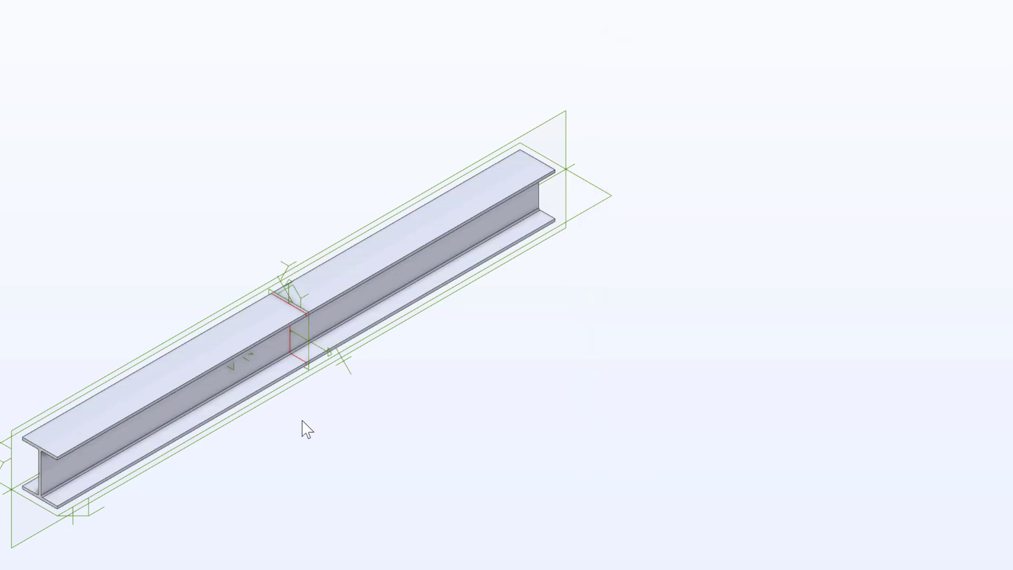
scroll(169, 393, "up", 5)
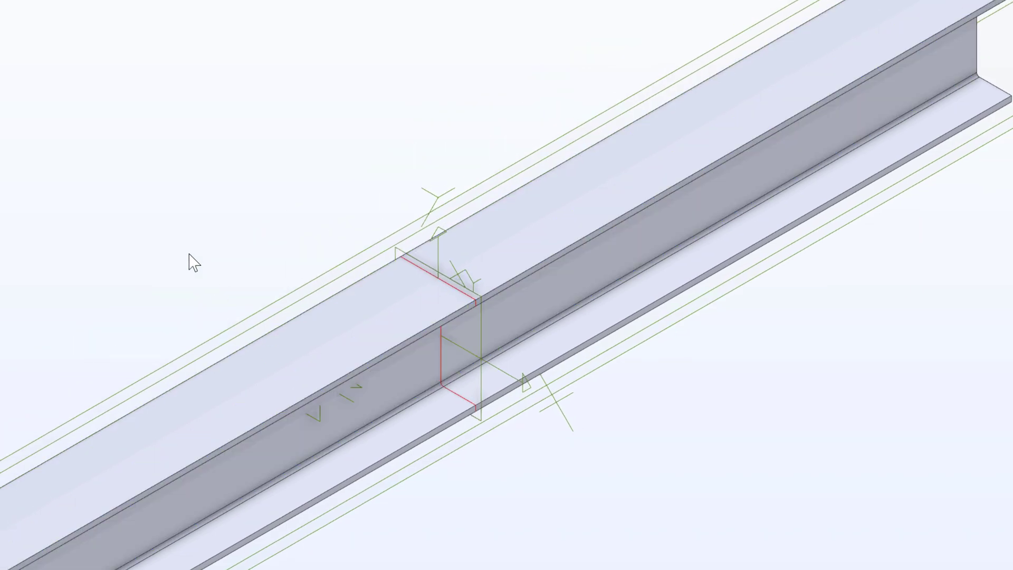